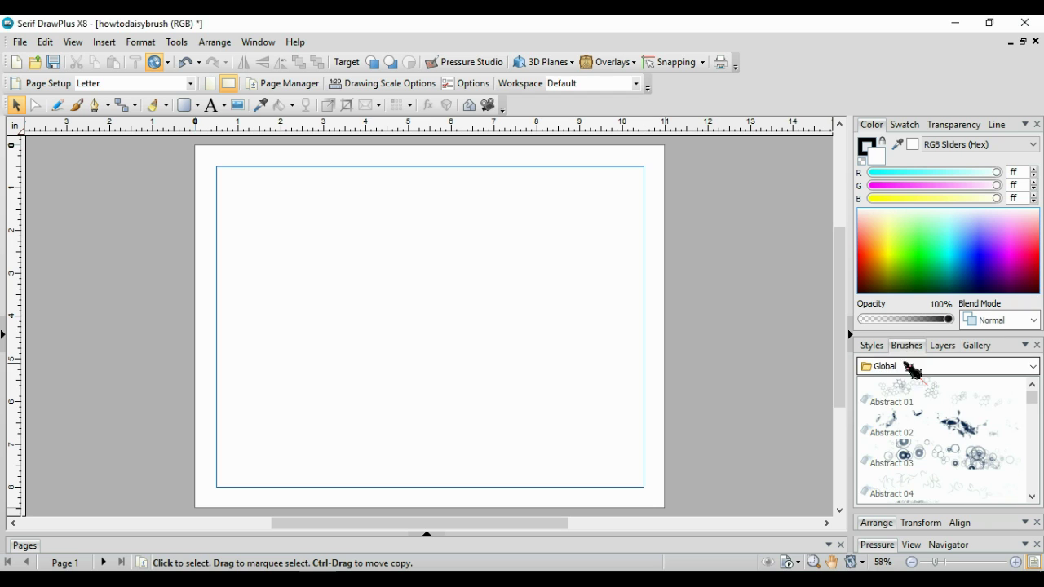
Step: Add a new brush category named "my brushes"
right_click(956, 371)
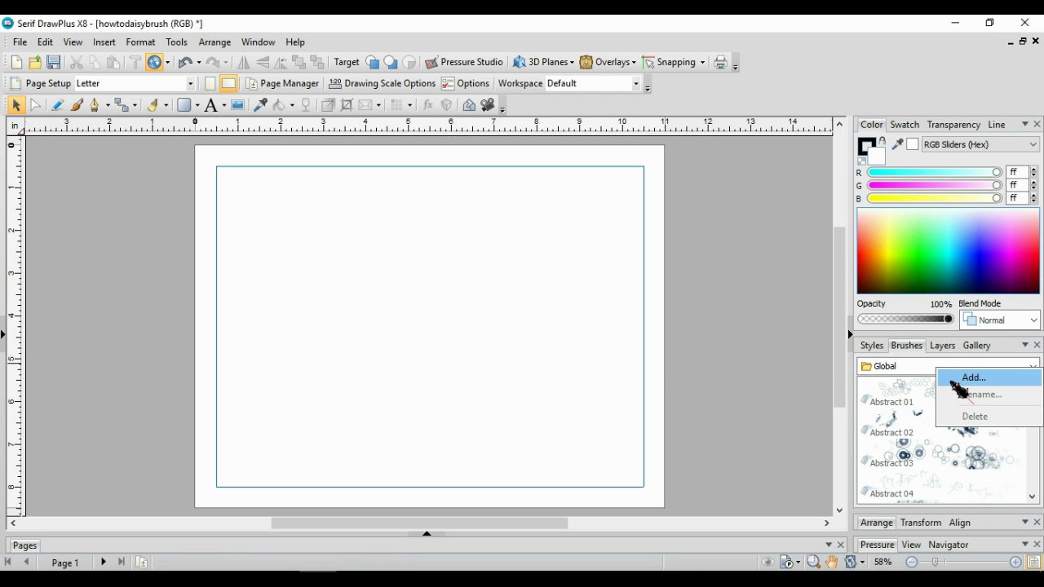
click(979, 380)
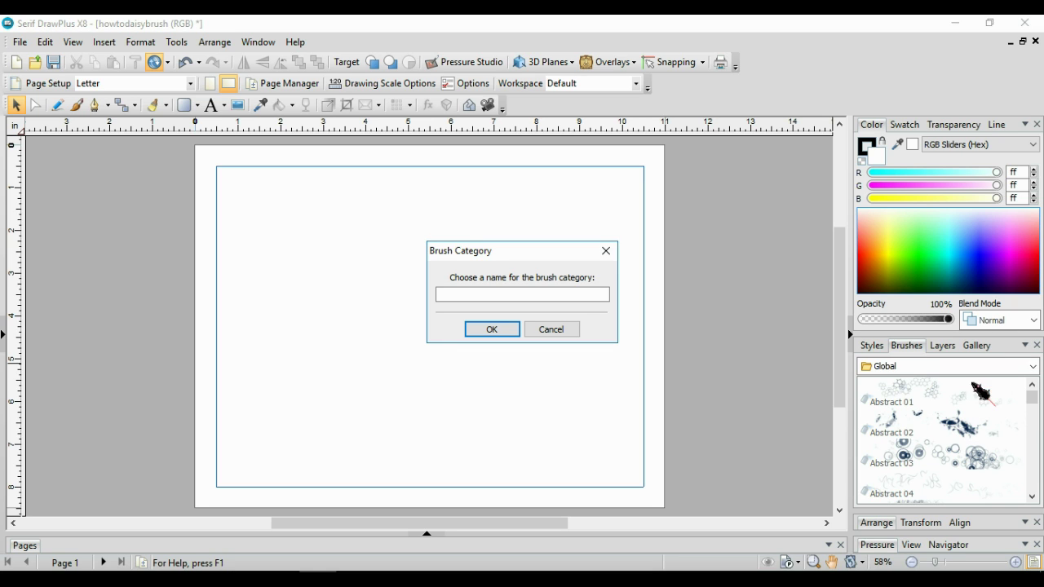
click(543, 295)
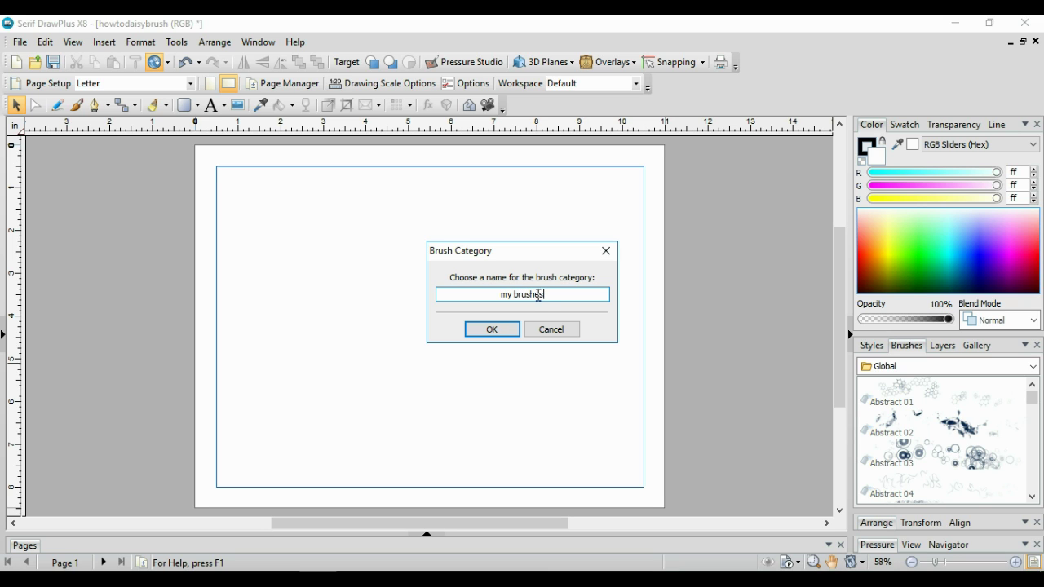
click(492, 329)
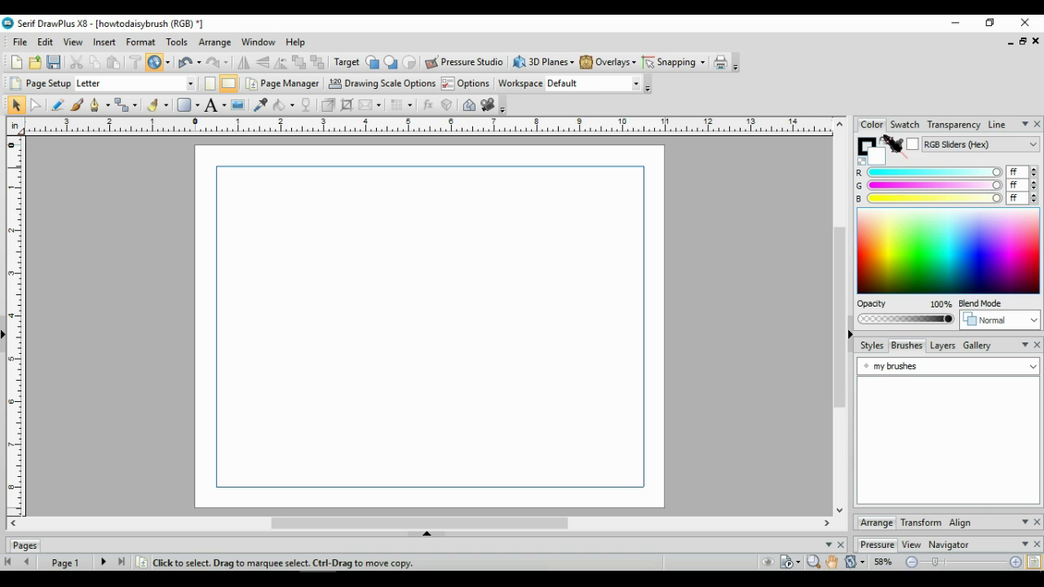
Step: Set the default line width to 5.0 pt
click(1000, 128)
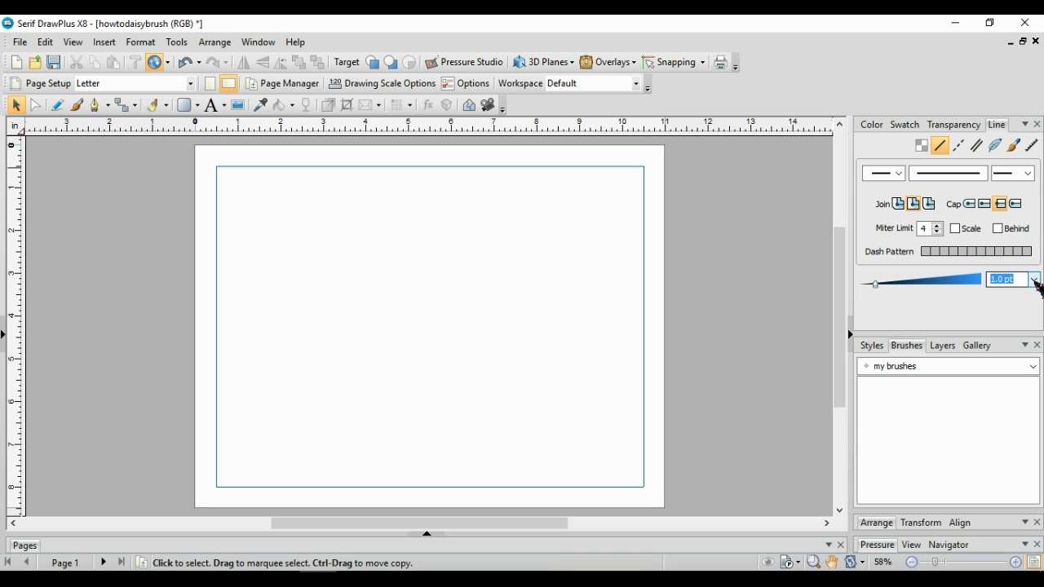
click(1033, 280)
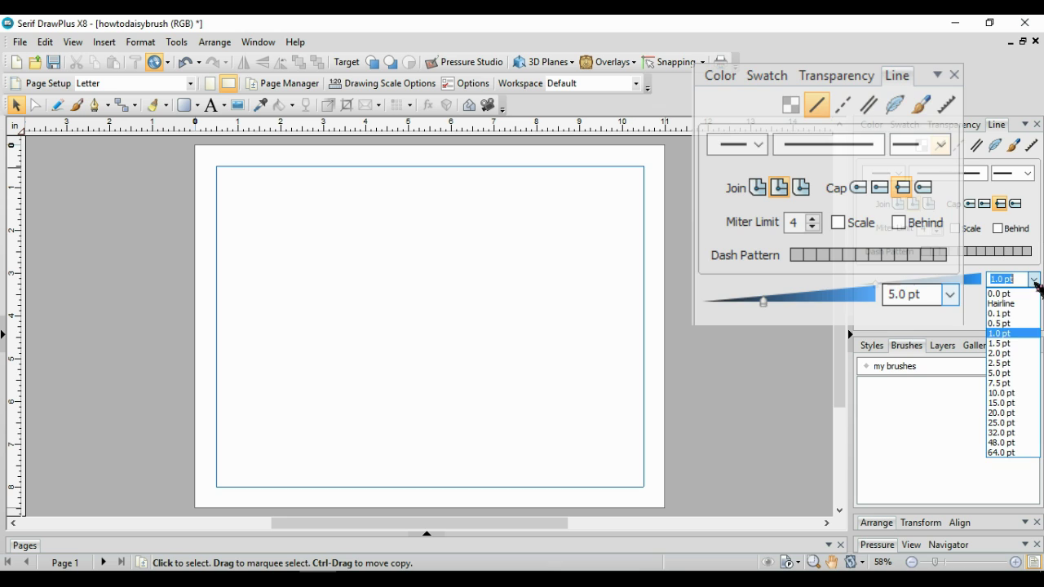
click(1002, 373)
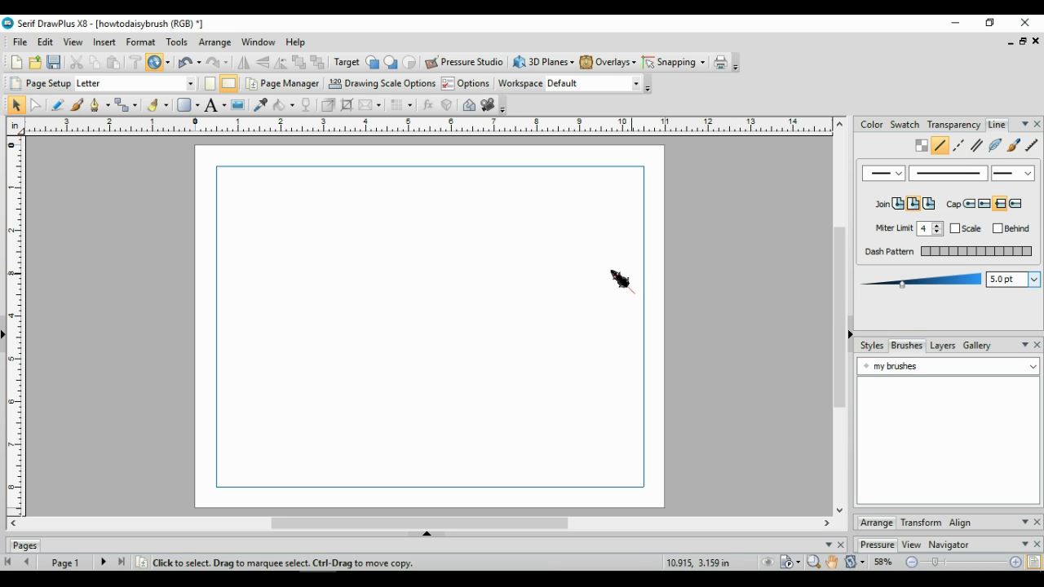
Step: Draw a Quick Petal flower about 4 in wide and 4.1 in high in the page's lower-right area, with 6 petals
click(198, 106)
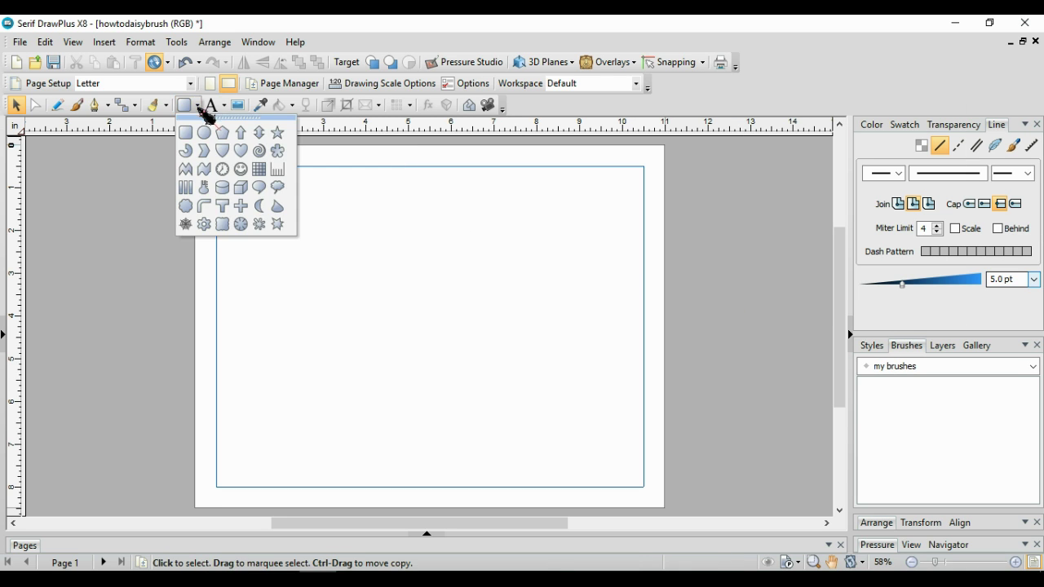
click(278, 151)
drag(472, 261, 650, 426)
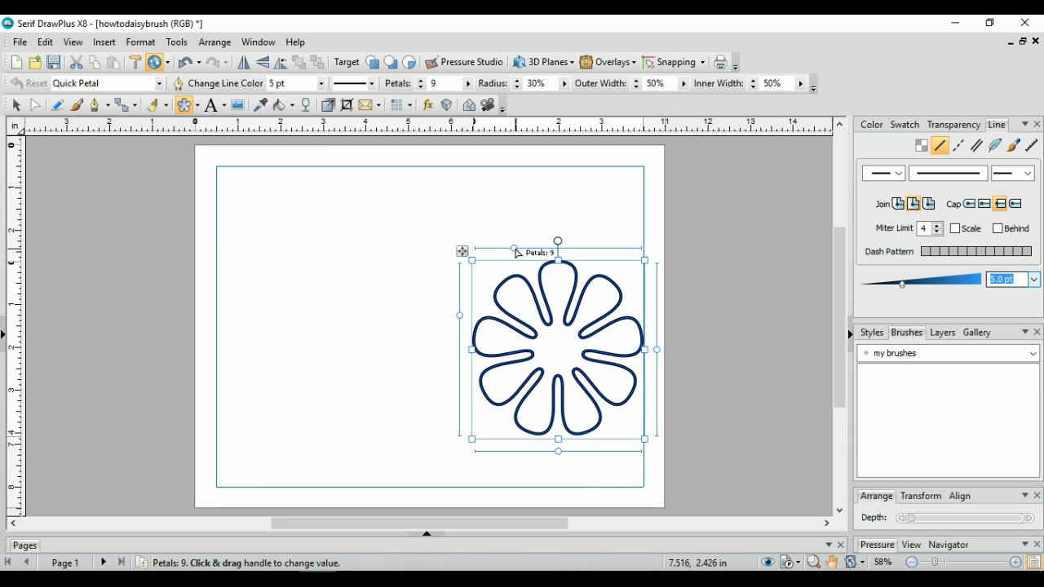
drag(514, 251, 497, 257)
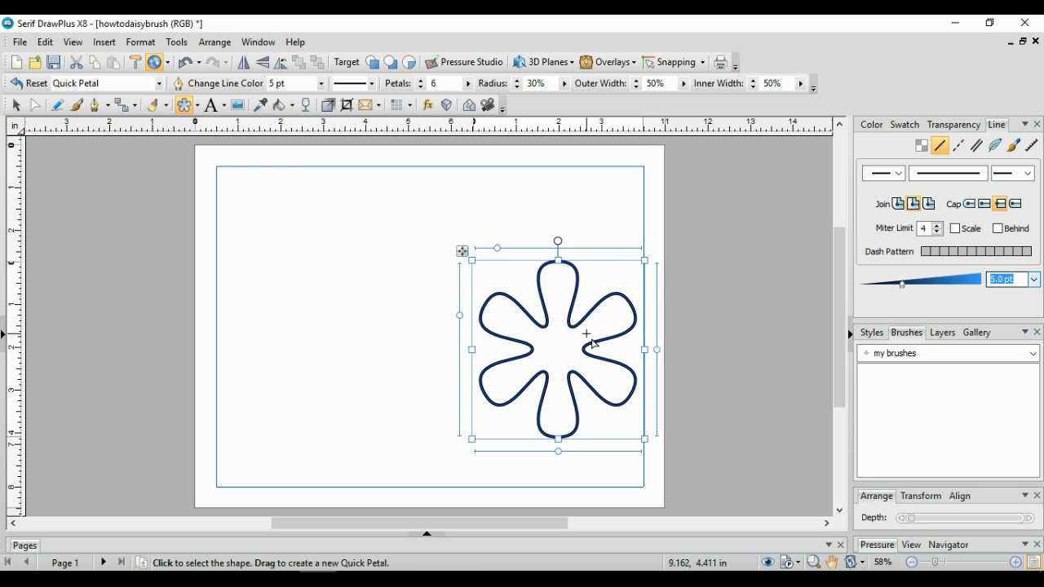
Step: Resize the petal flower to 5.0 in wide and 4.75 in high
click(932, 499)
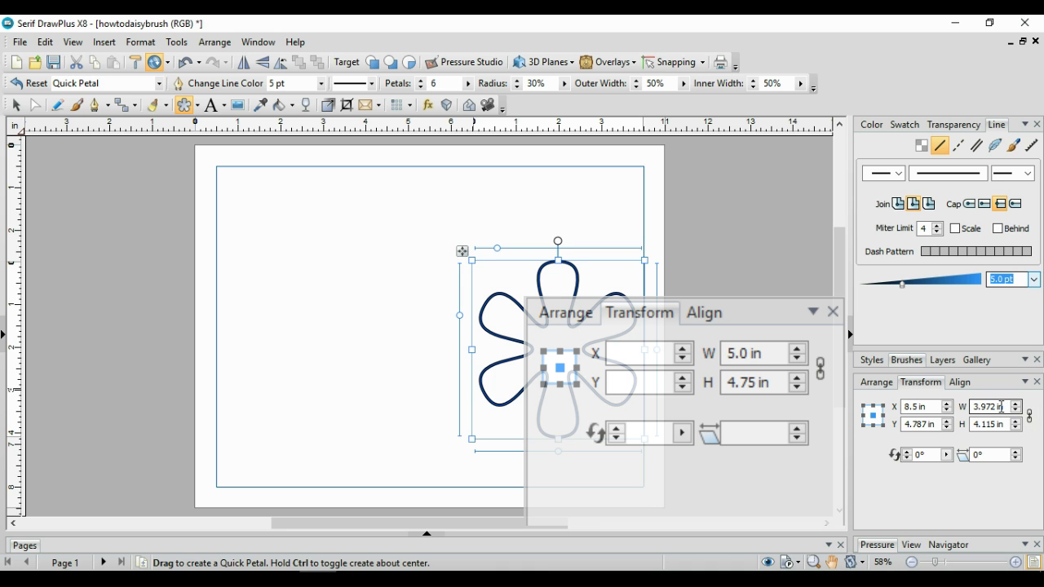
text(5)
key(Tab)
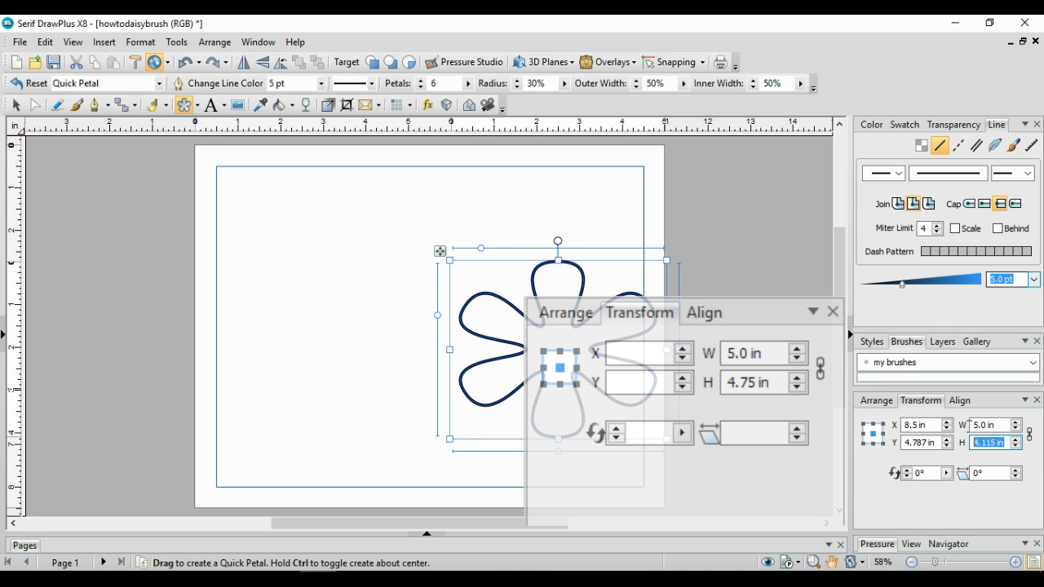
text(4.75)
key(Return)
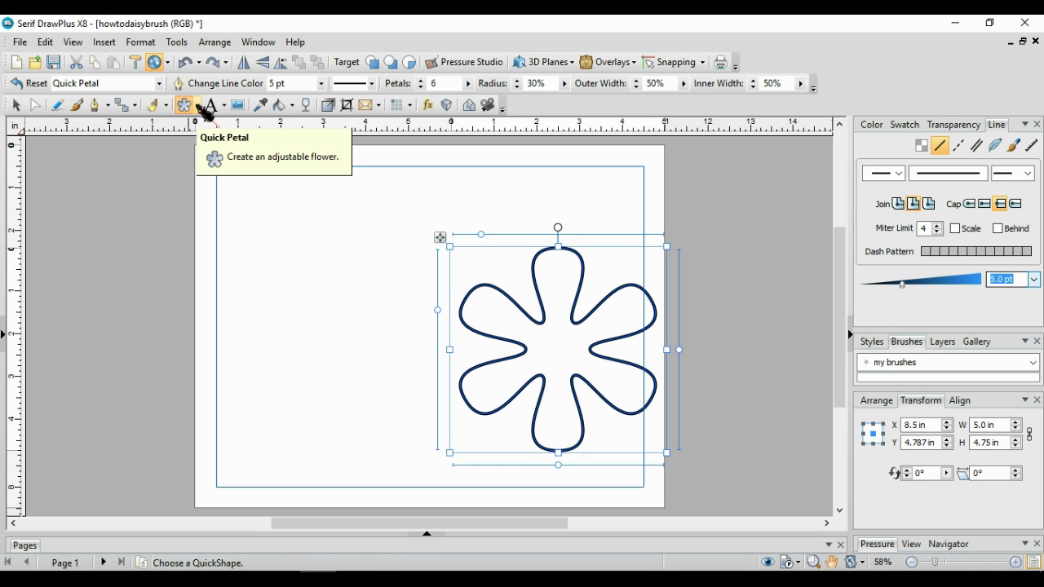
Step: Draw a Quick Ellipse about 1.4 in wide and 1.3 in high over the flower's centre
click(200, 106)
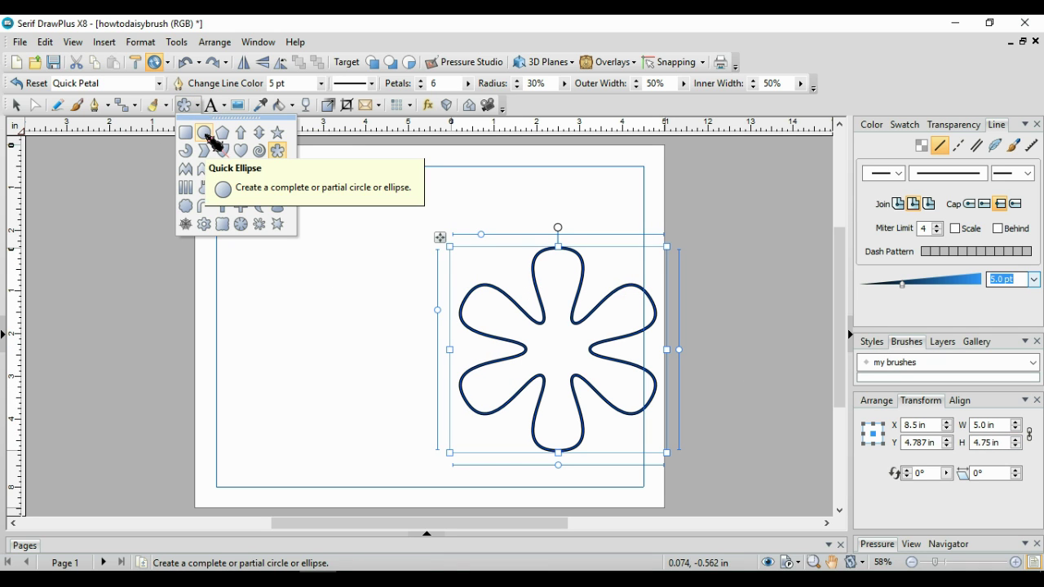
click(210, 139)
drag(533, 325, 593, 383)
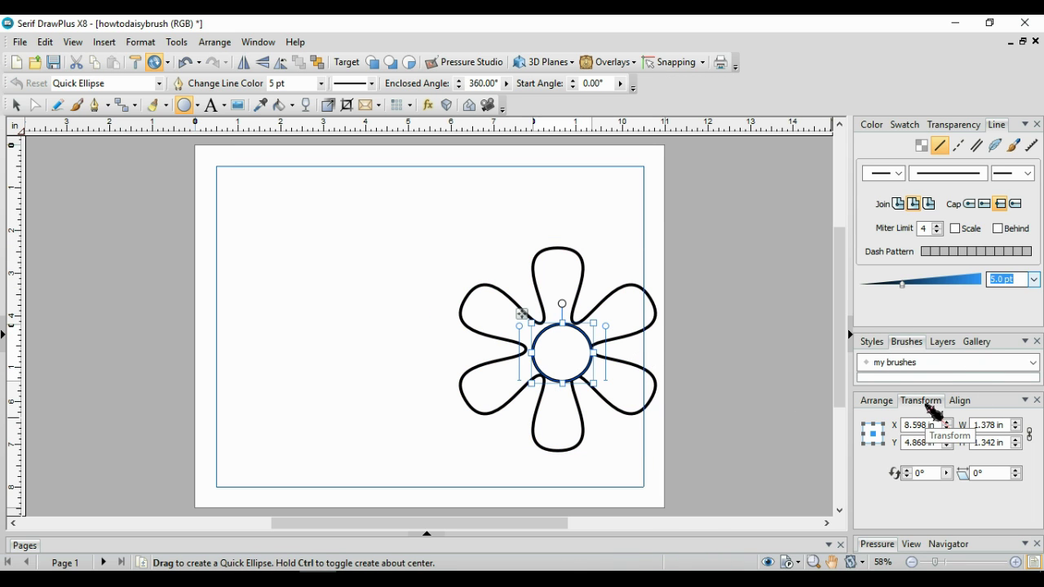
Step: Resize the centre ellipse to a 1.6 by 1.6 in circle and fill it with yellow
click(996, 425)
text(1.6)
drag(1007, 443, 984, 445)
text(1.6)
key(Return)
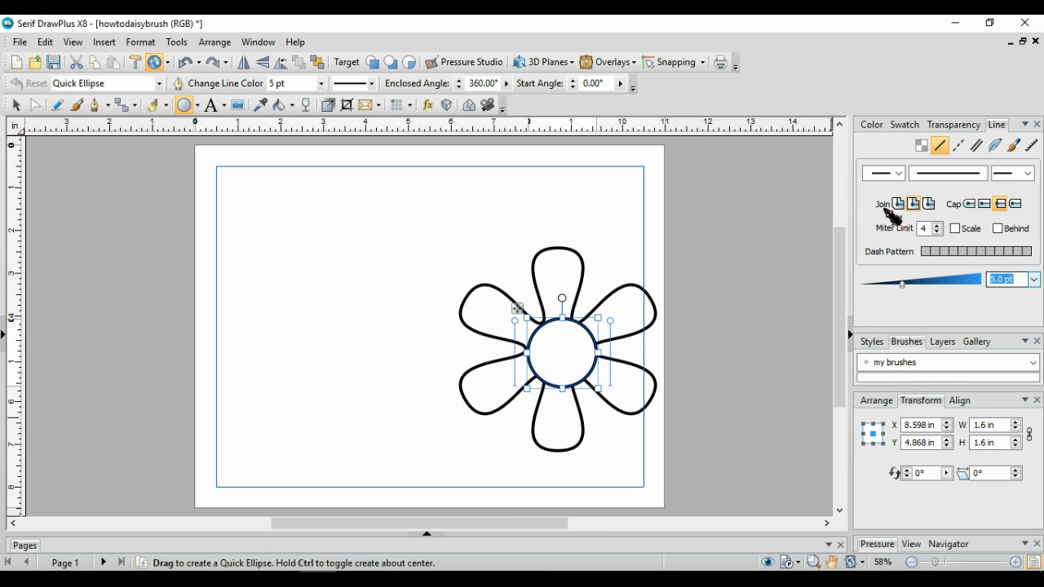
click(903, 126)
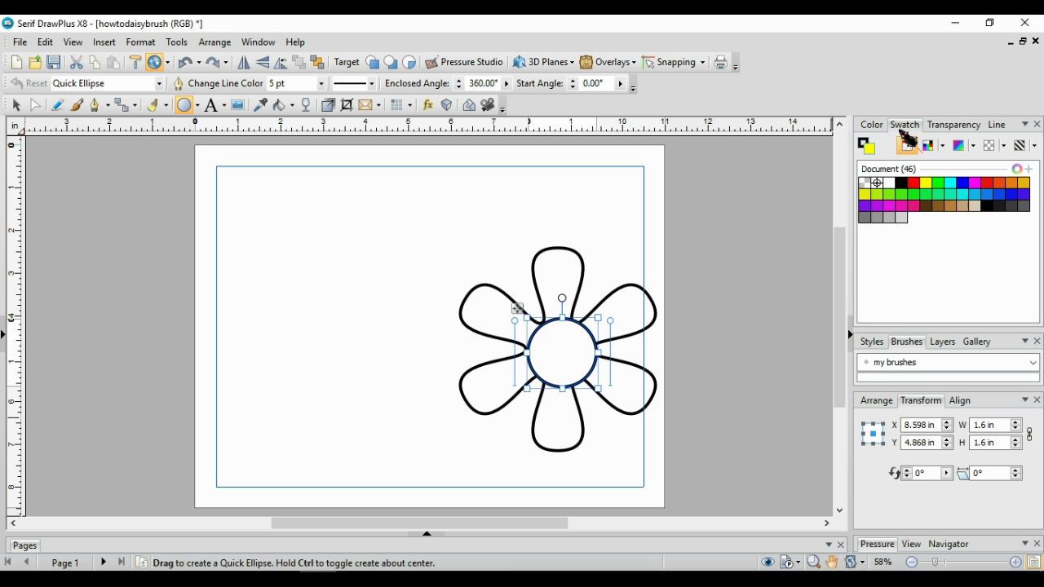
click(927, 184)
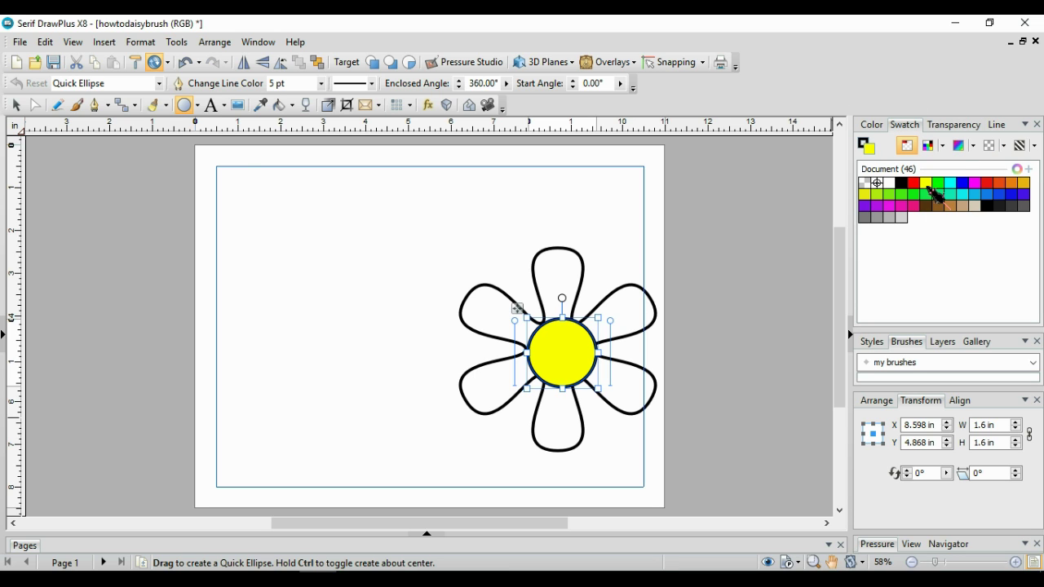
Step: Select the petal shape and the yellow circle together and align them on their vertical and horizontal centres
click(17, 106)
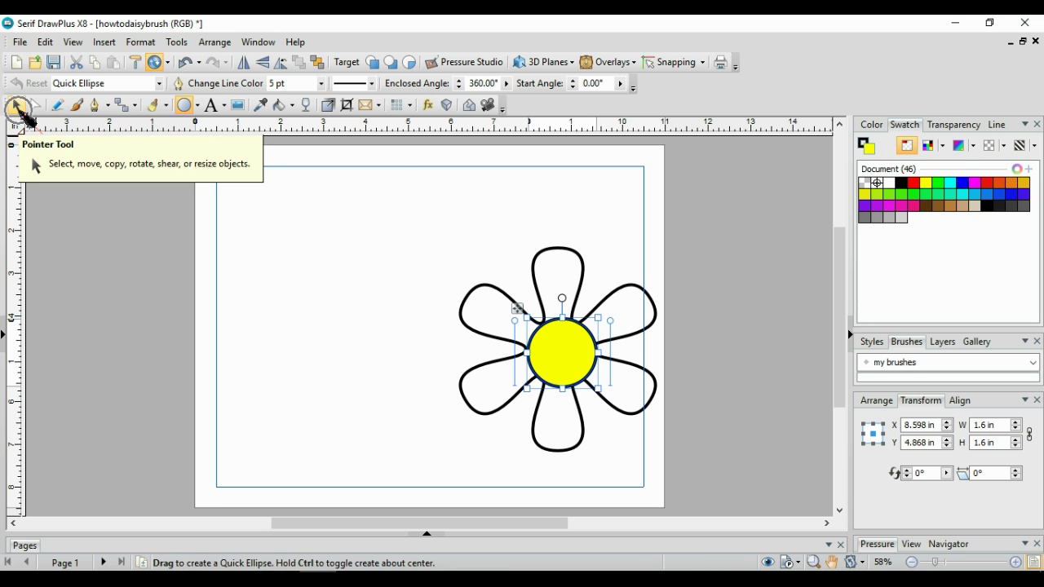
drag(408, 211, 726, 474)
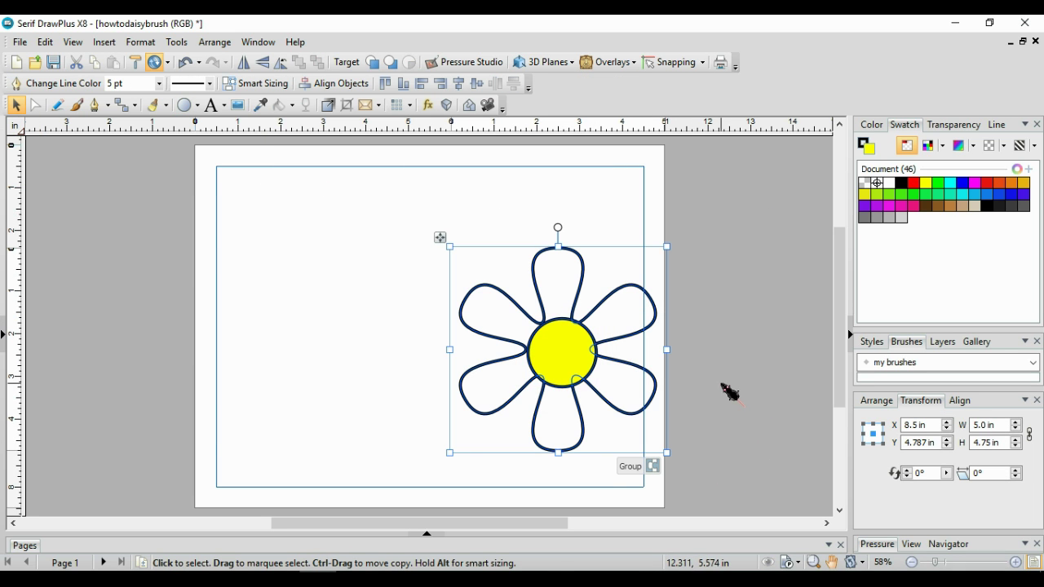
click(961, 404)
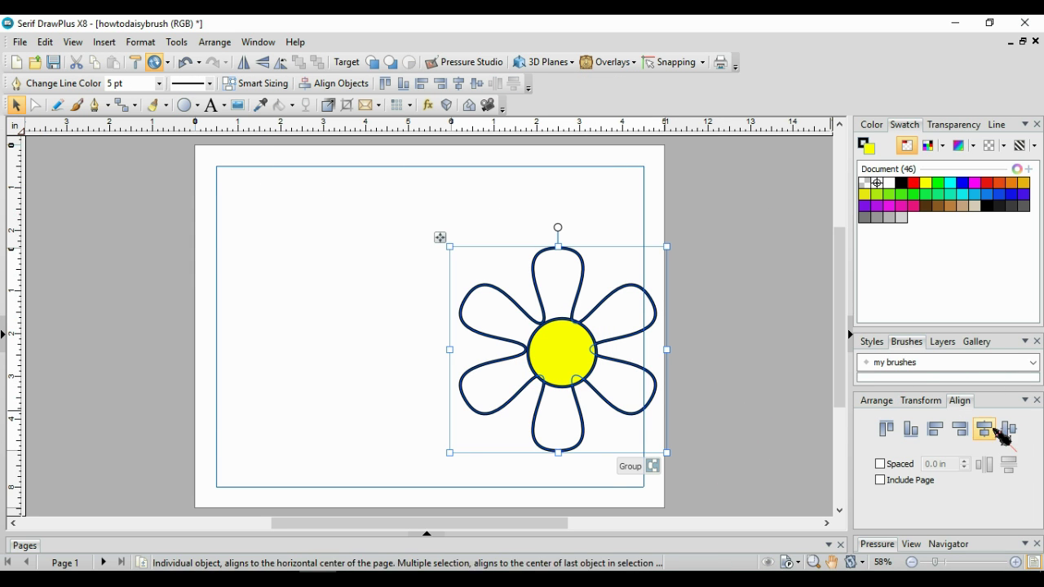
click(1015, 434)
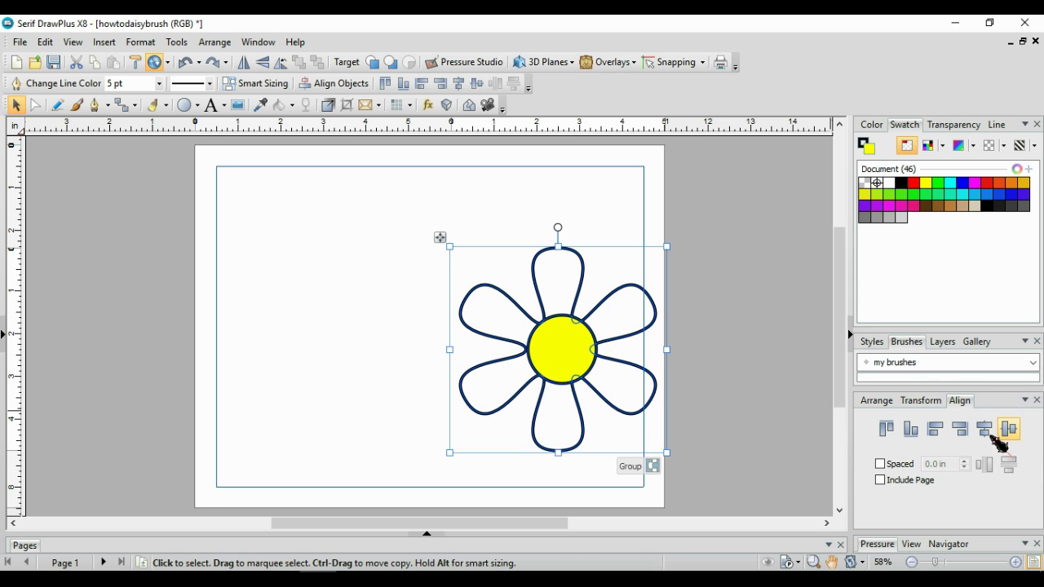
click(991, 438)
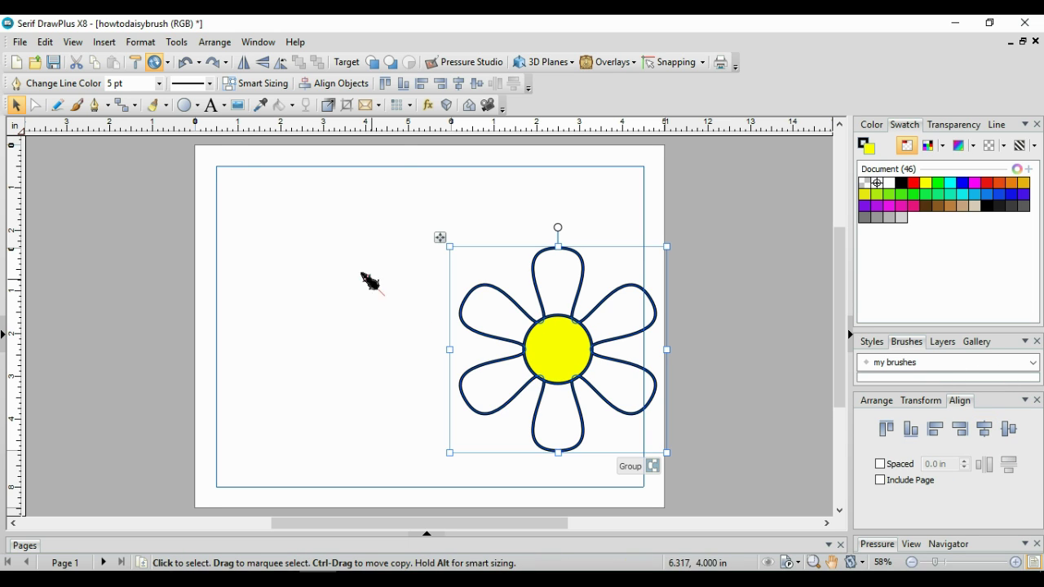
Step: Draw a tall Quick Ellipse about 1.2 in wide and 5.2 in high beside the flower and fill it with green
click(186, 106)
mouse_move(354, 238)
mouse_down()
mouse_move(400, 363)
mouse_move(427, 373)
mouse_up()
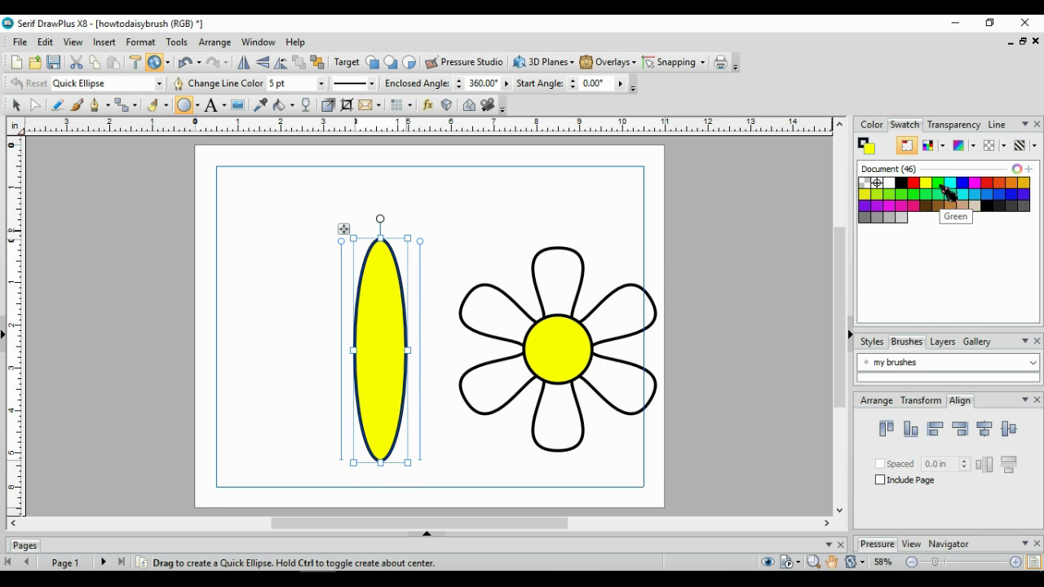
click(949, 193)
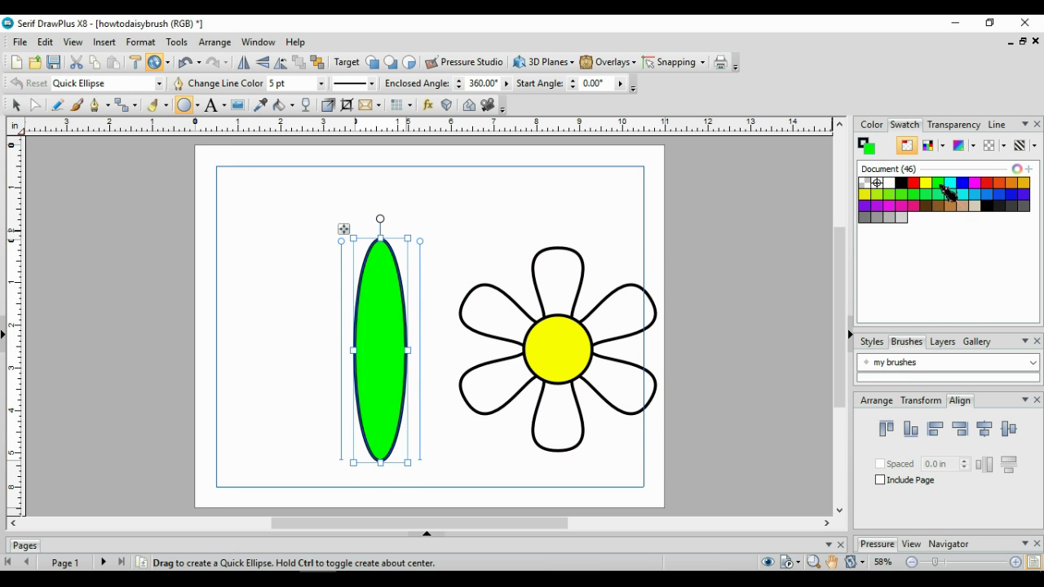
Step: Resize the green ellipse to 1.25 in wide and 5.5 in high
click(928, 402)
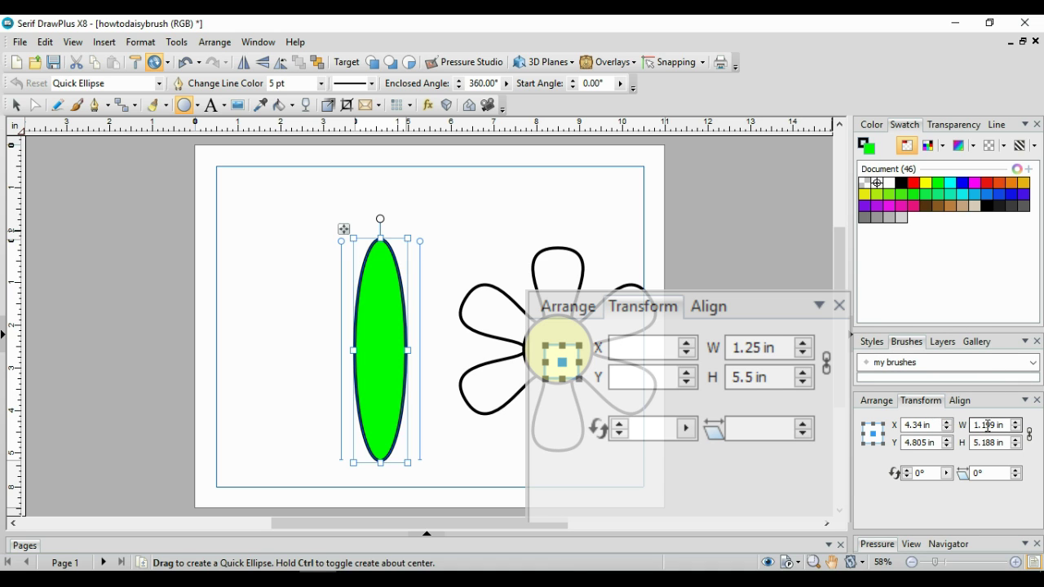
text(1)
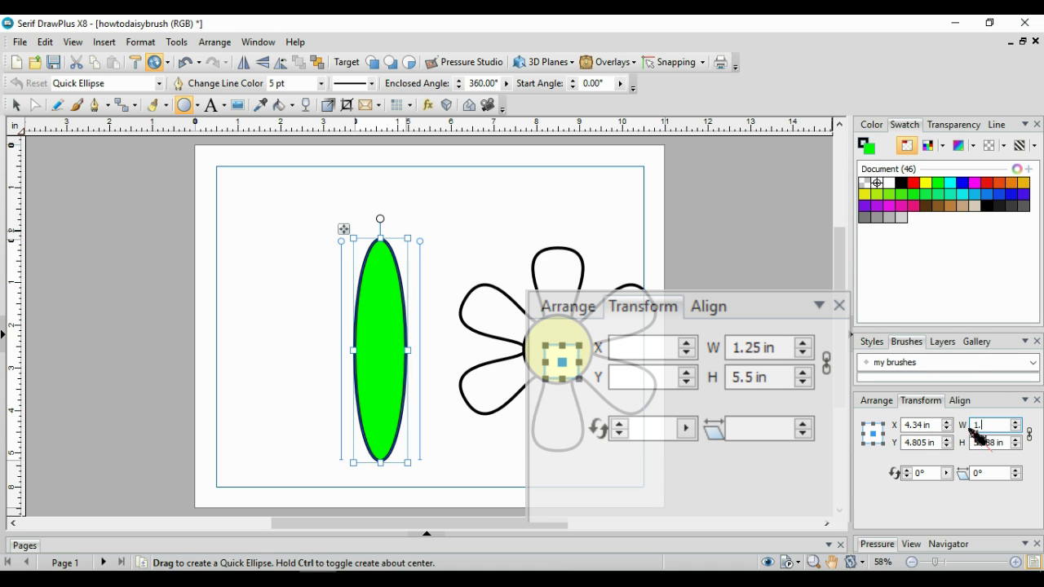
text(.25)
click(989, 445)
key(BackSpace)
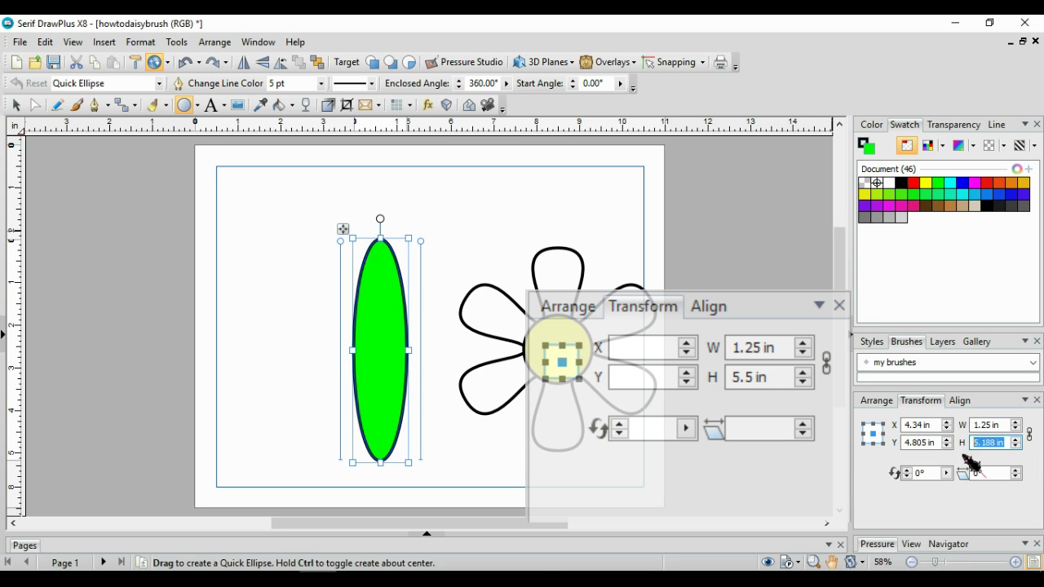
text(5.5)
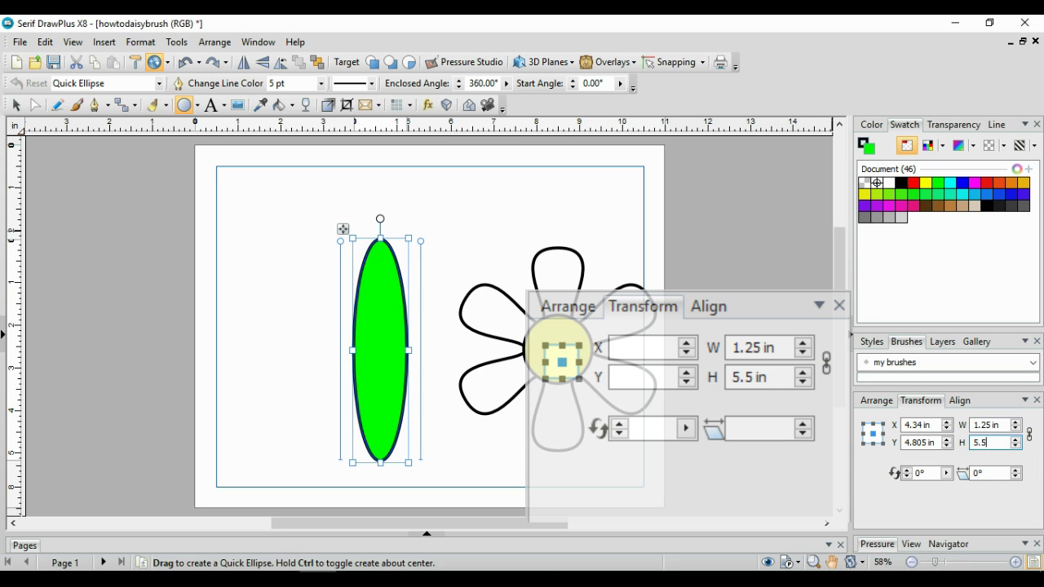
key(Return)
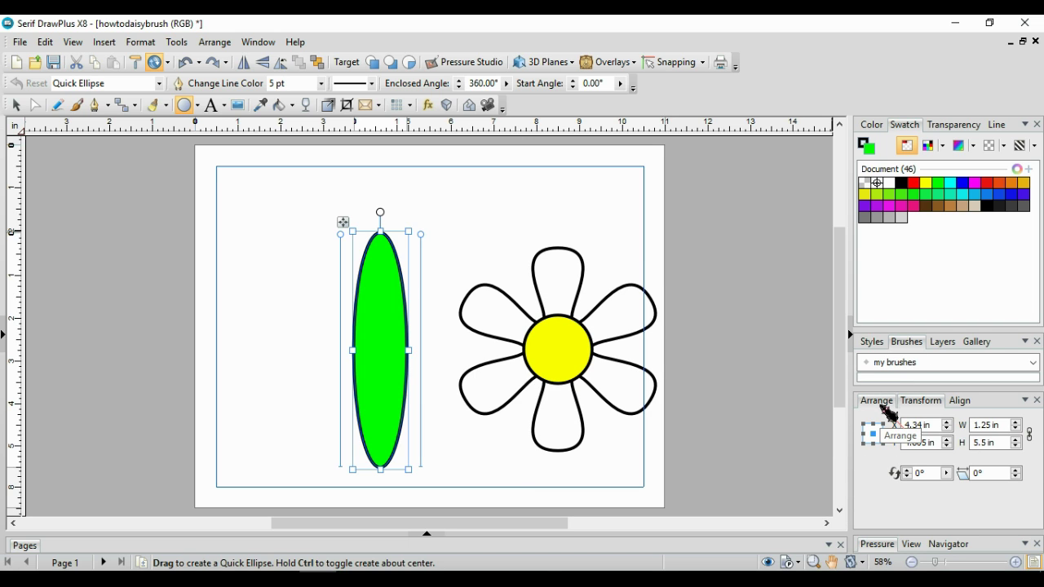
Step: Convert the green ellipse to curves and turn its top node into a sharp corner
click(881, 403)
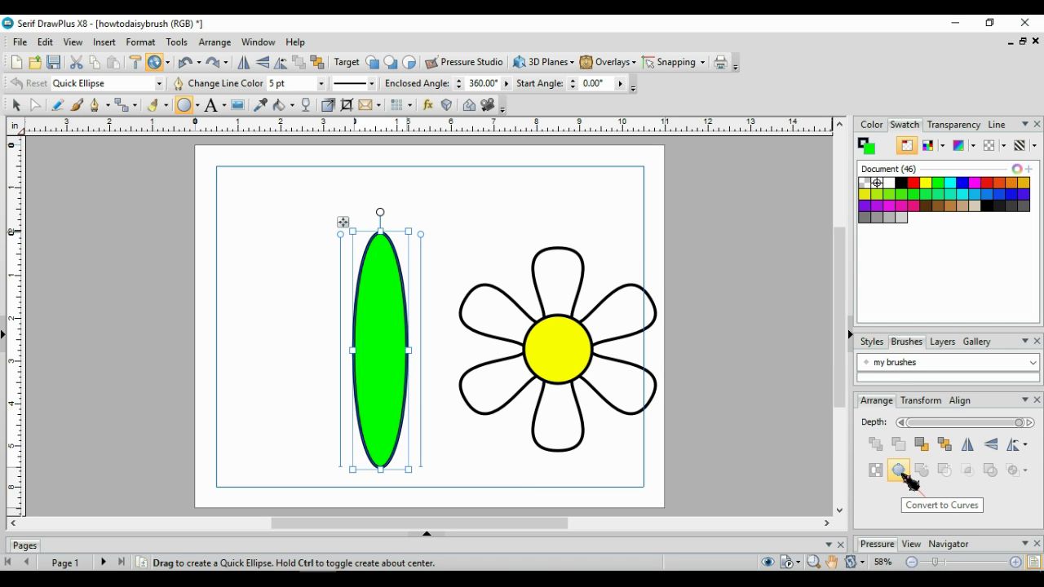
click(906, 475)
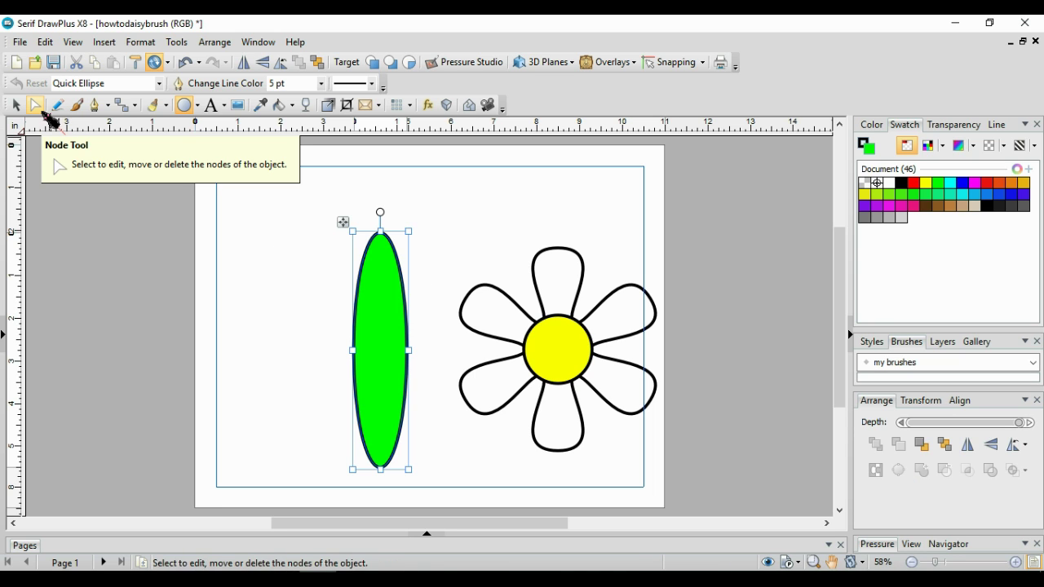
click(36, 106)
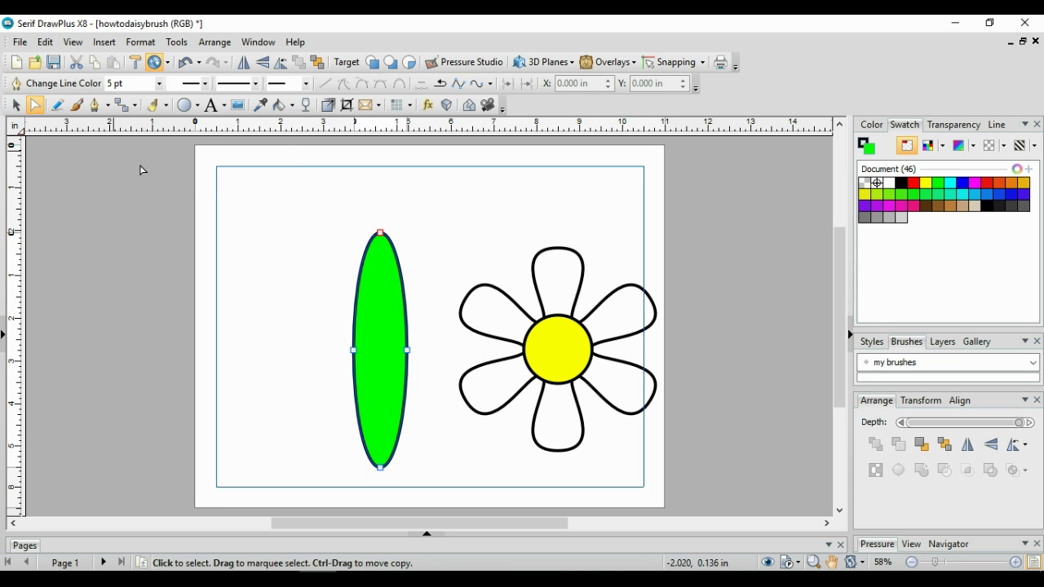
click(380, 234)
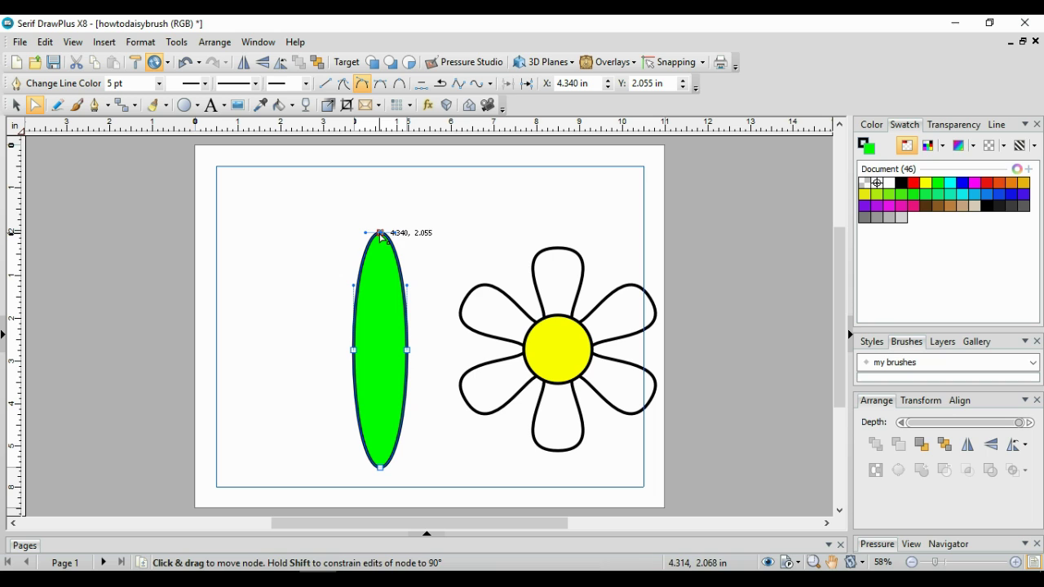
click(349, 86)
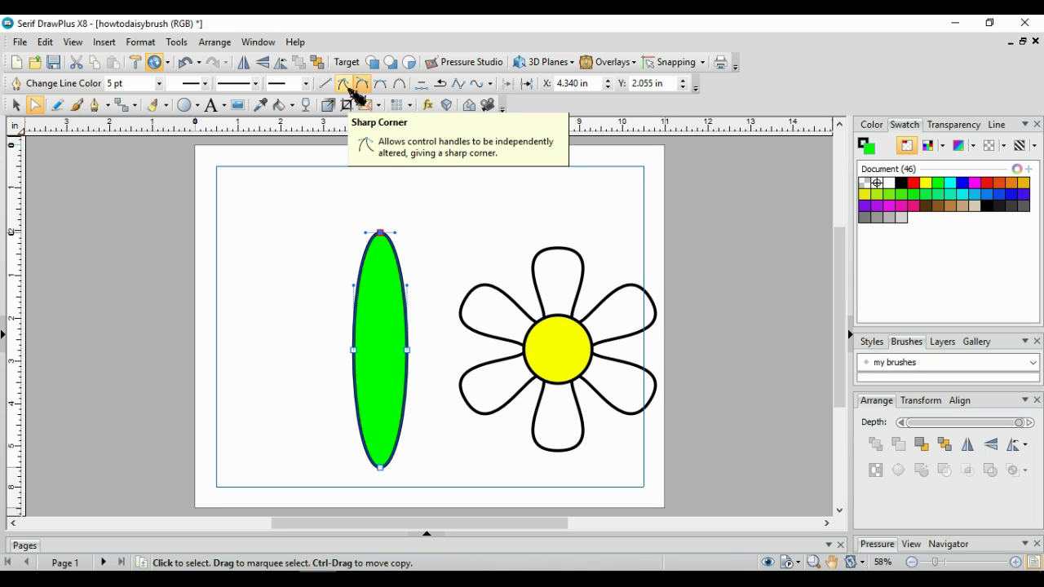
Step: Collapse the handles at the green leaf's top node, and make its bottom node a sharp corner with collapsed handles to form a point
mouse_move(397, 235)
mouse_down()
mouse_move(368, 237)
mouse_move(380, 235)
mouse_up()
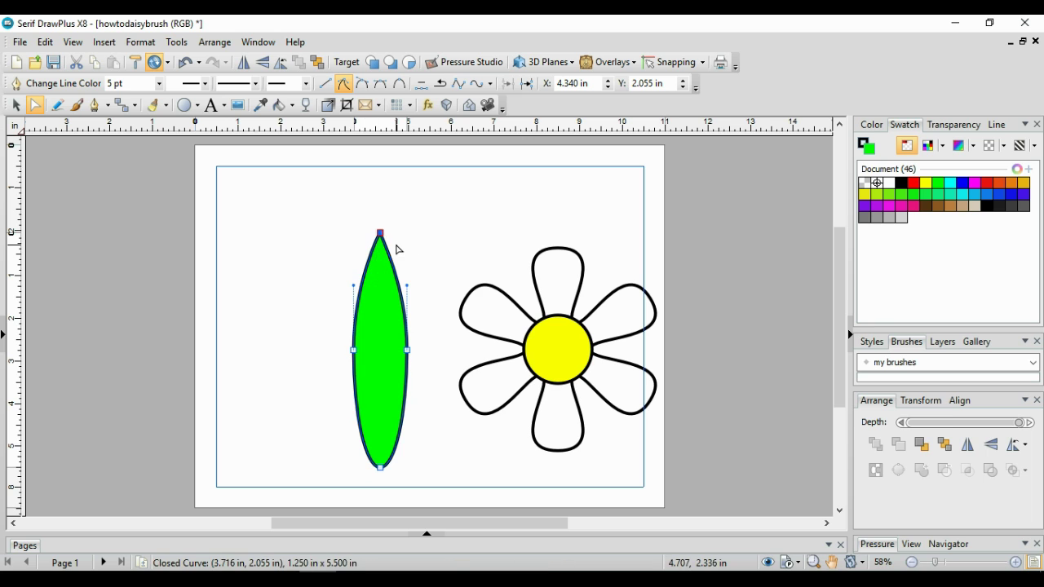
click(382, 469)
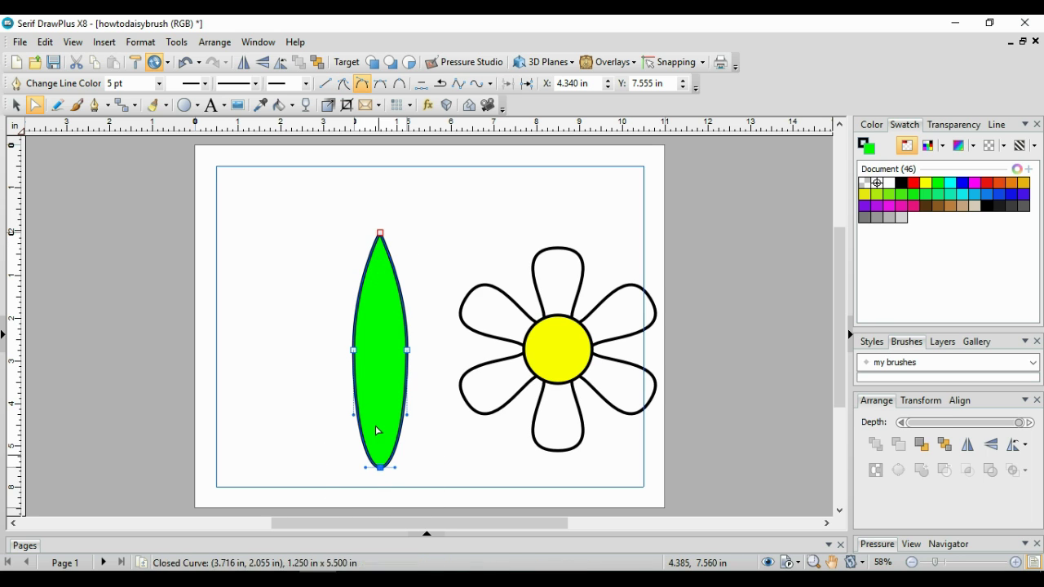
click(344, 85)
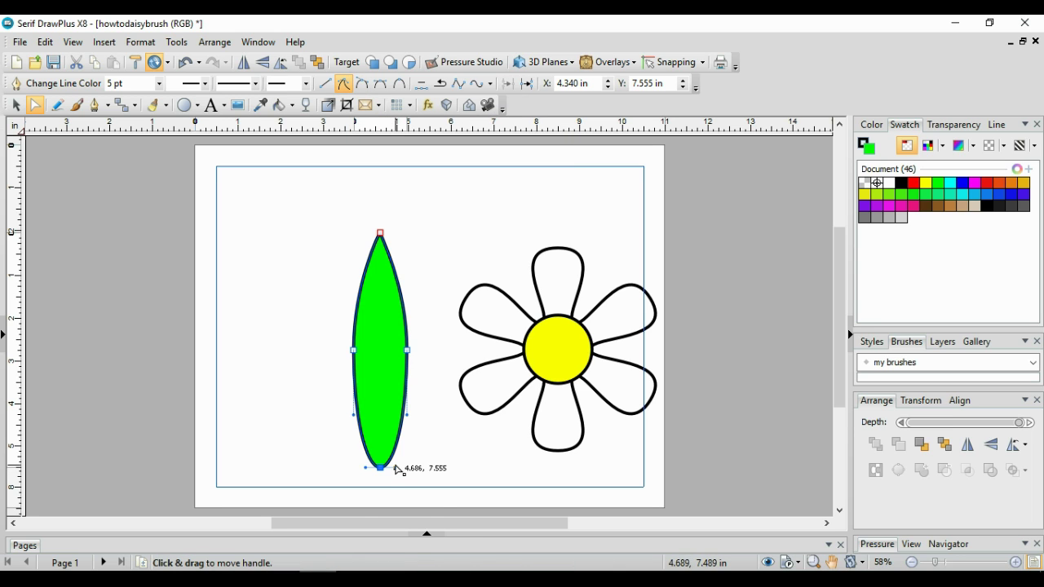
mouse_move(398, 471)
mouse_down()
mouse_move(369, 473)
mouse_move(383, 475)
mouse_up()
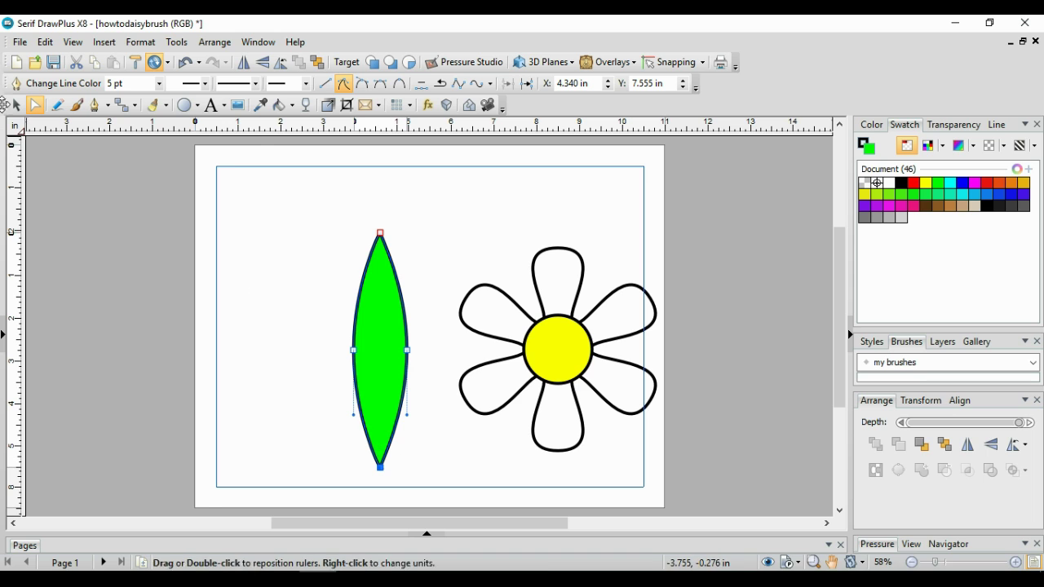
Step: Send the green leaf to the back and rotate it by 30°
click(20, 109)
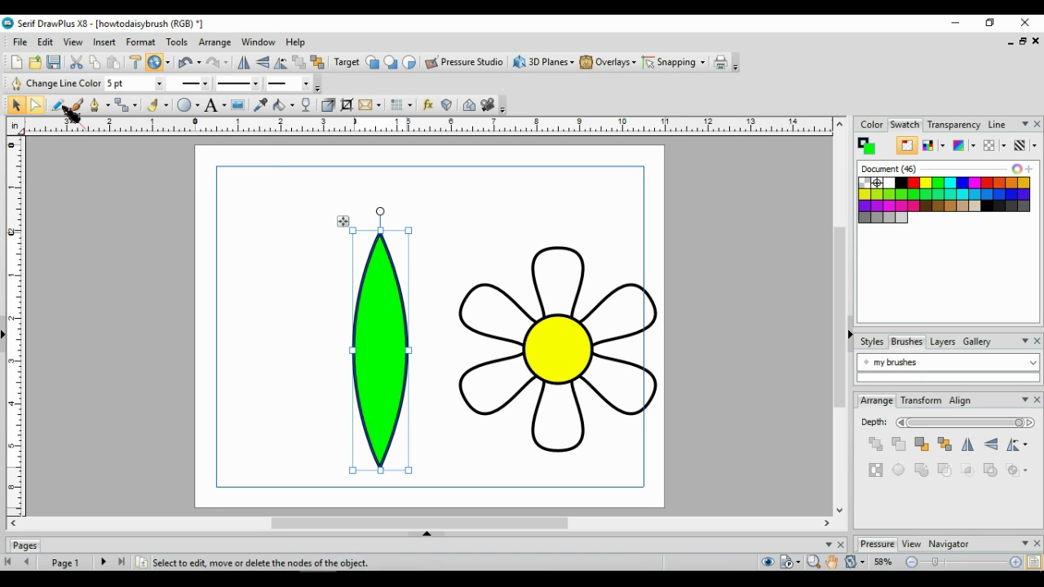
click(323, 69)
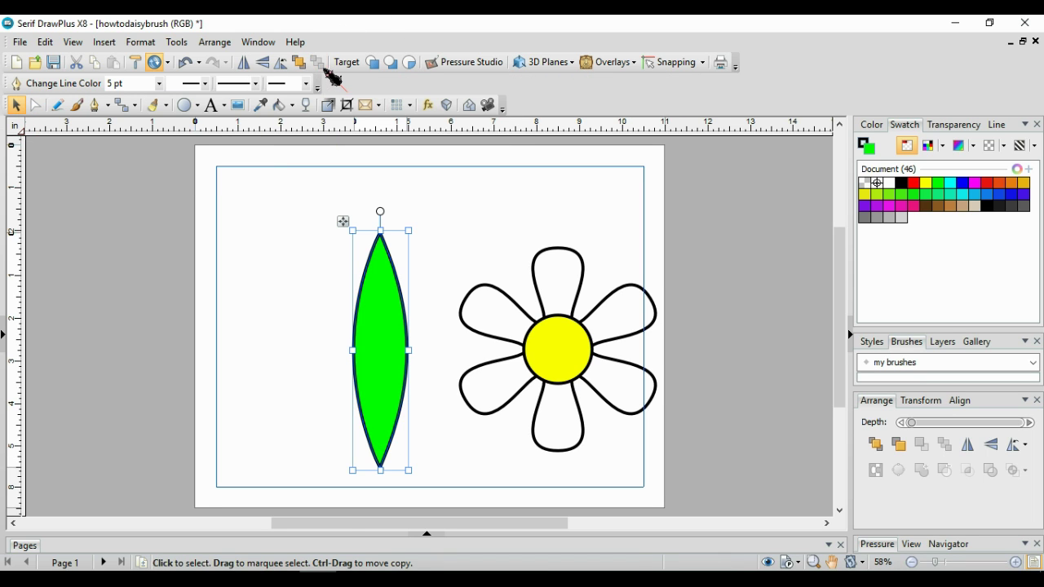
click(217, 45)
mouse_move(243, 120)
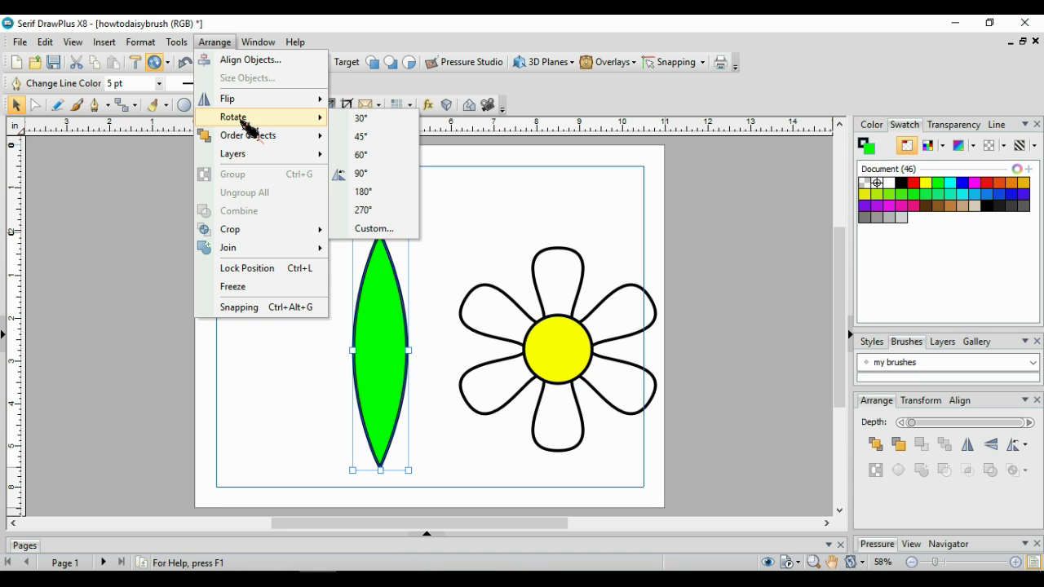
click(363, 124)
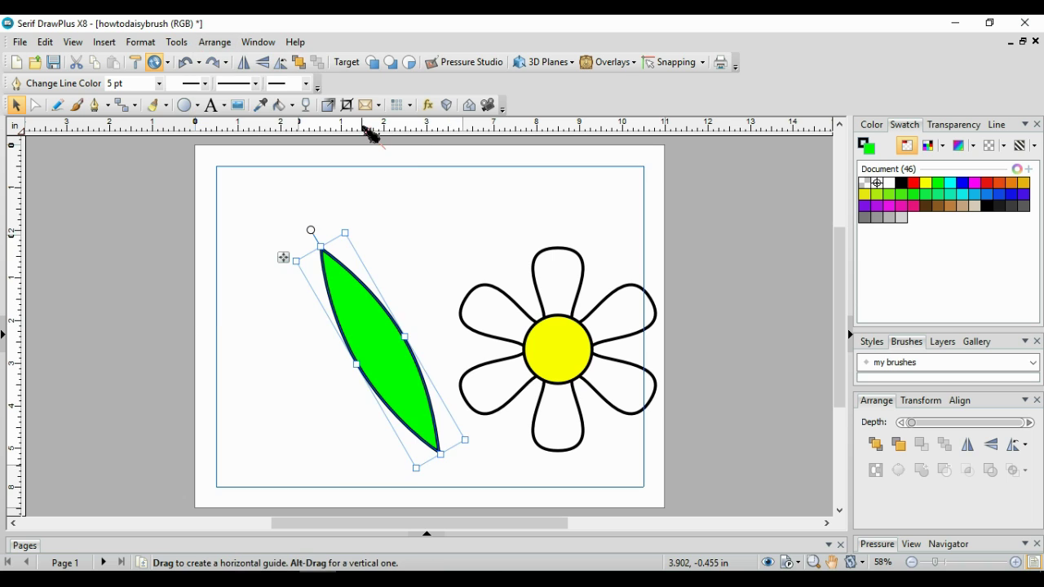
Step: Select the leaf and all flower parts and align them on their vertical and horizontal centres
drag(237, 168, 724, 474)
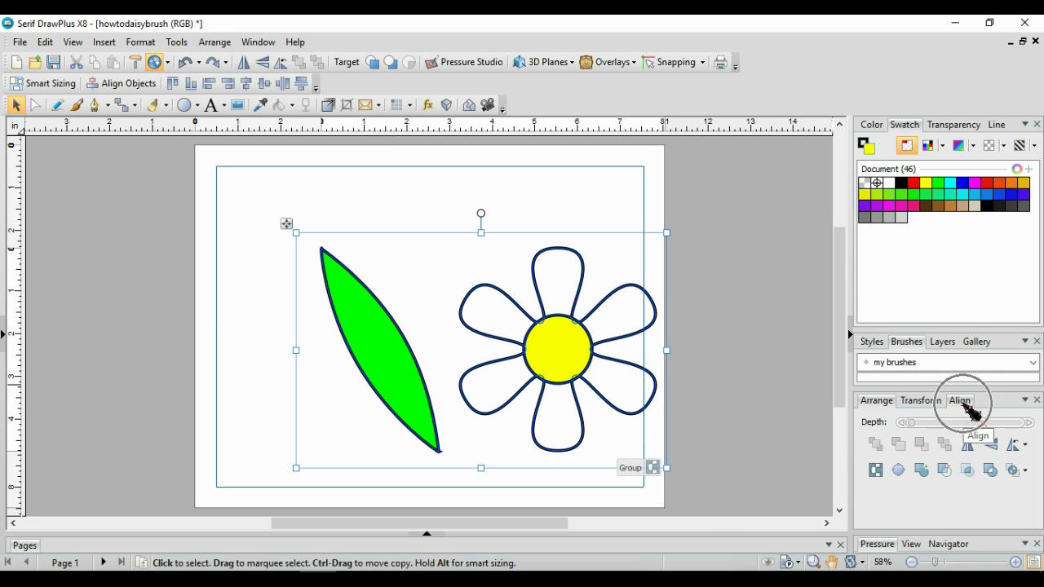
click(963, 401)
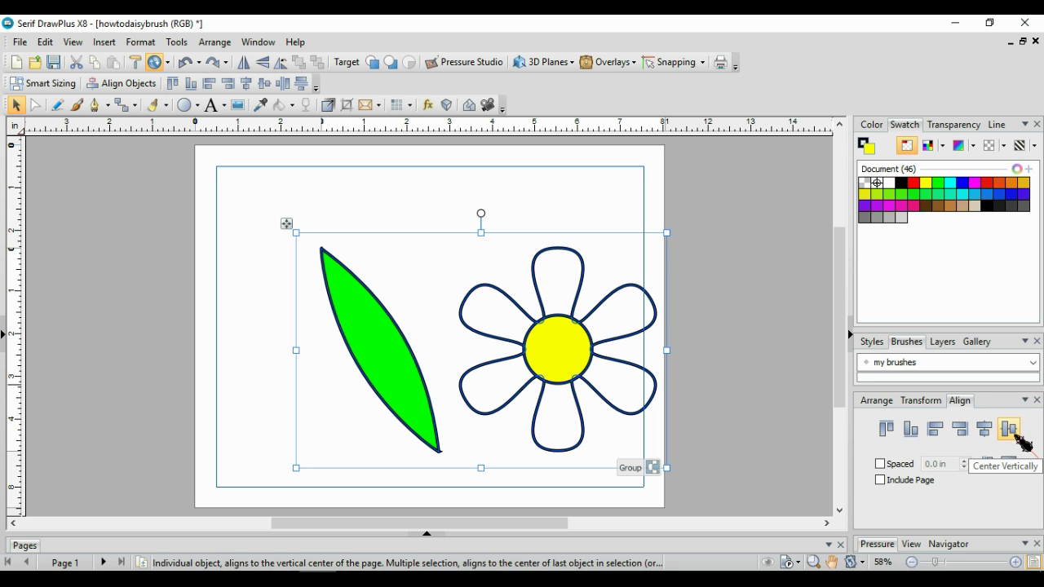
click(1009, 429)
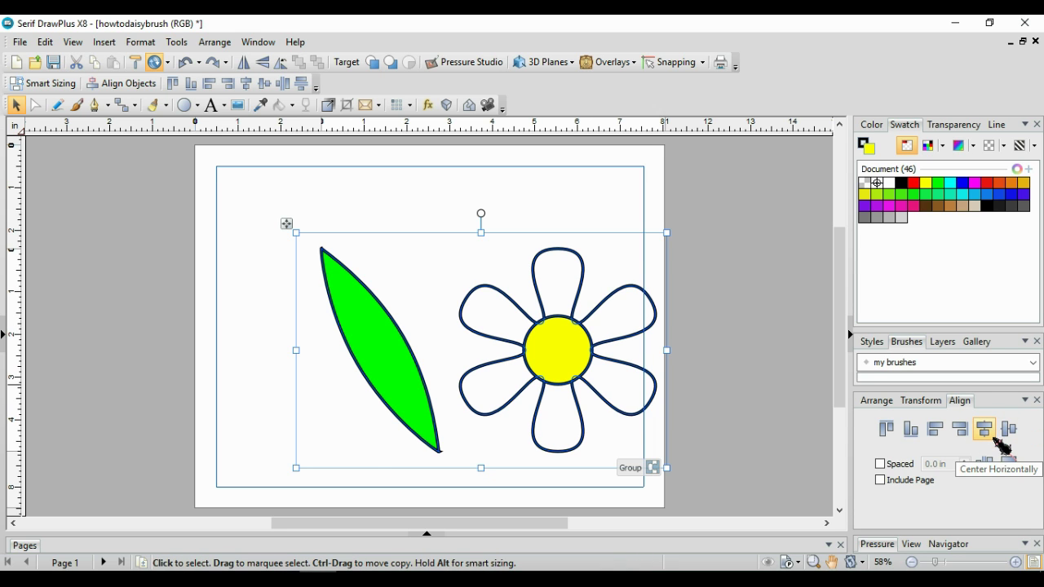
click(993, 437)
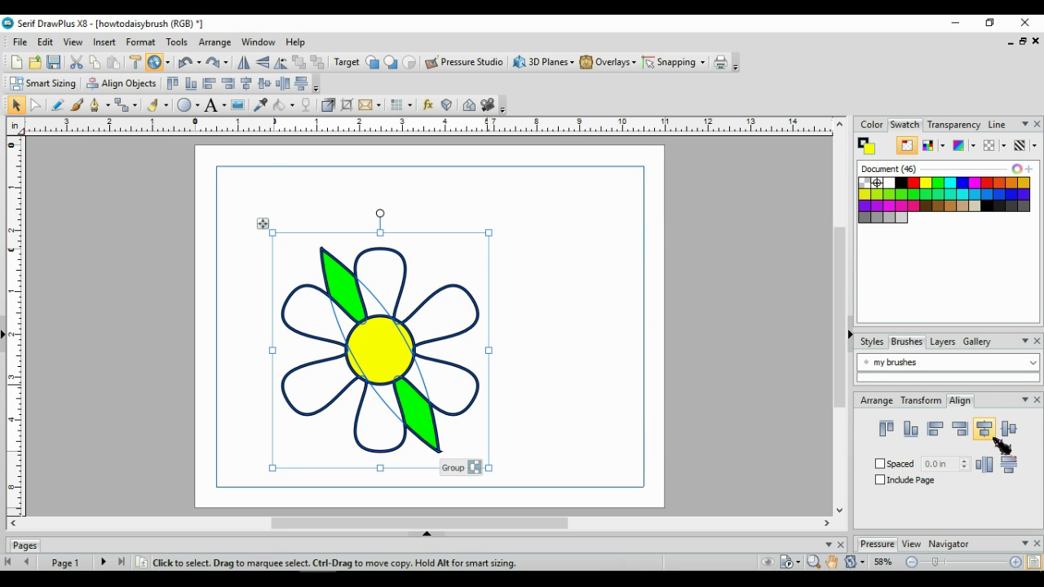
Step: Draw a horizontal line about 3.7 in long above the flower with the Straight Line Tool
click(108, 110)
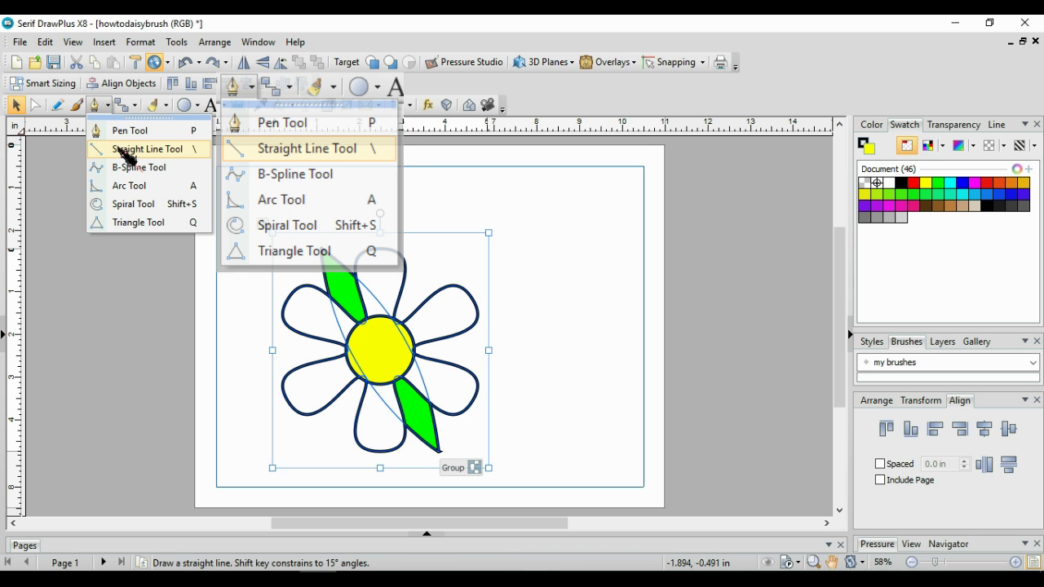
click(130, 150)
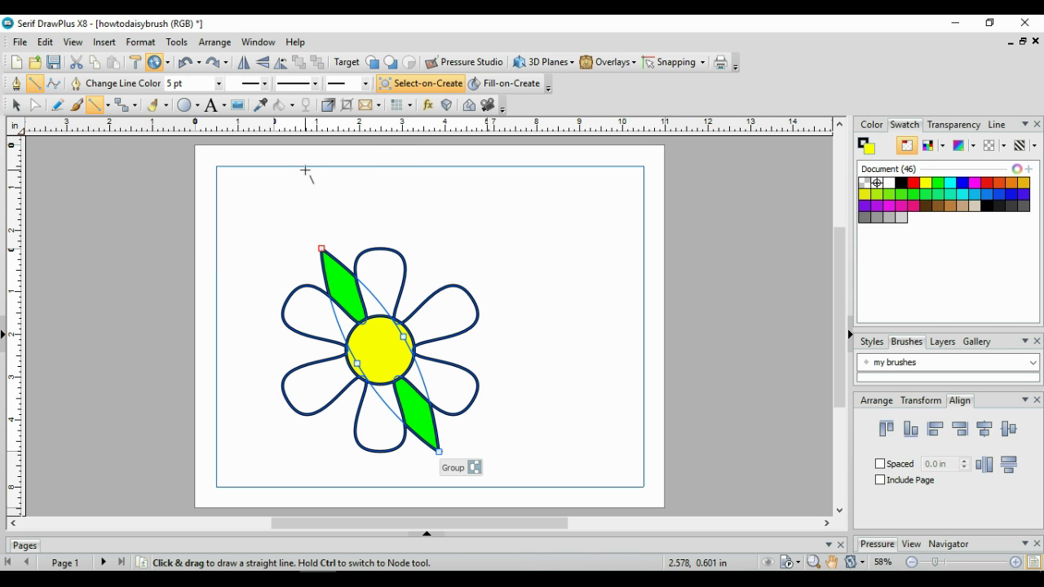
drag(292, 167, 449, 168)
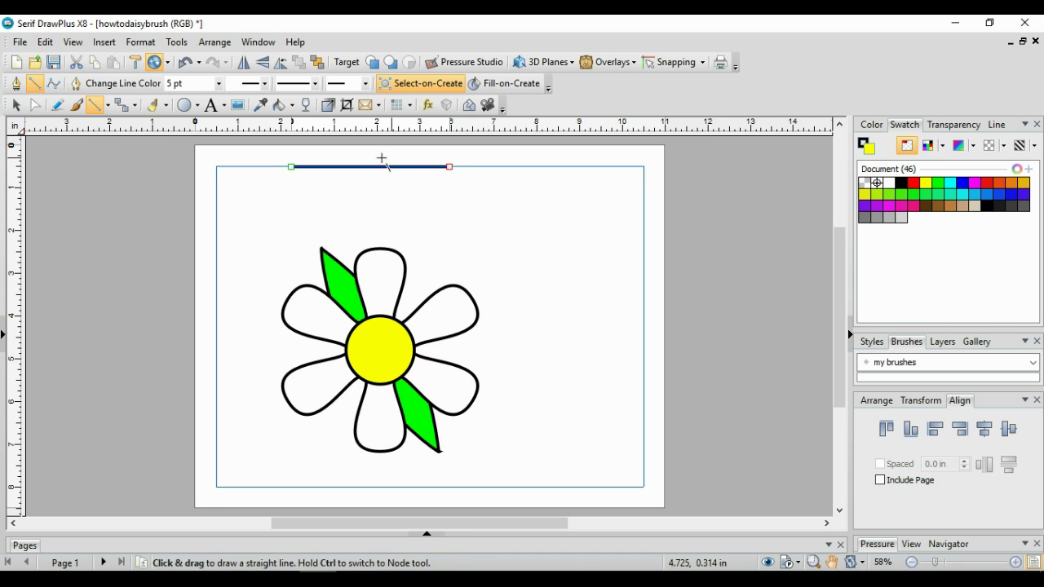
Step: Set the straight line's thickness to 20 pt and its line colour to bright green
click(18, 106)
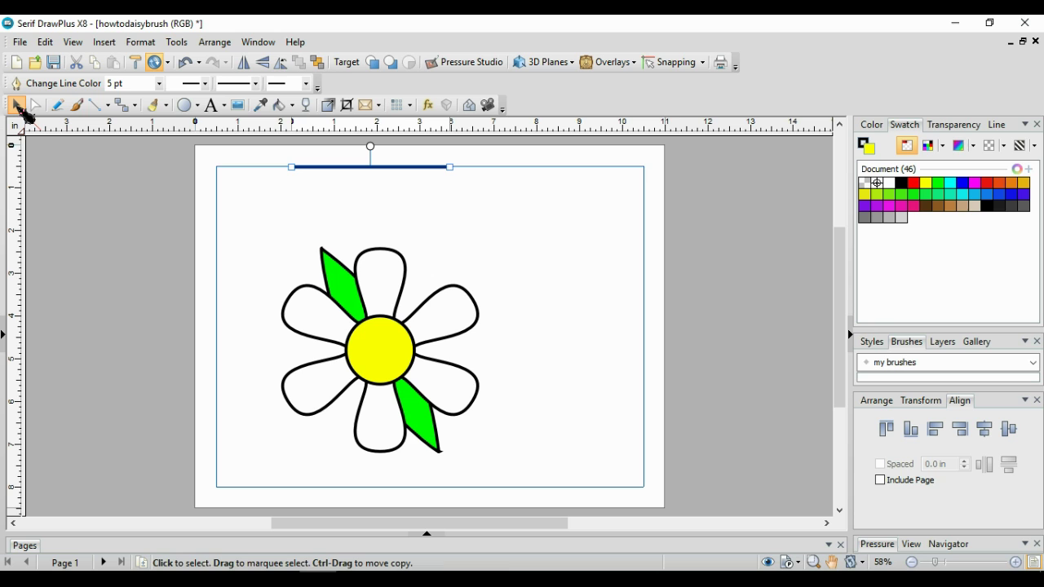
click(160, 83)
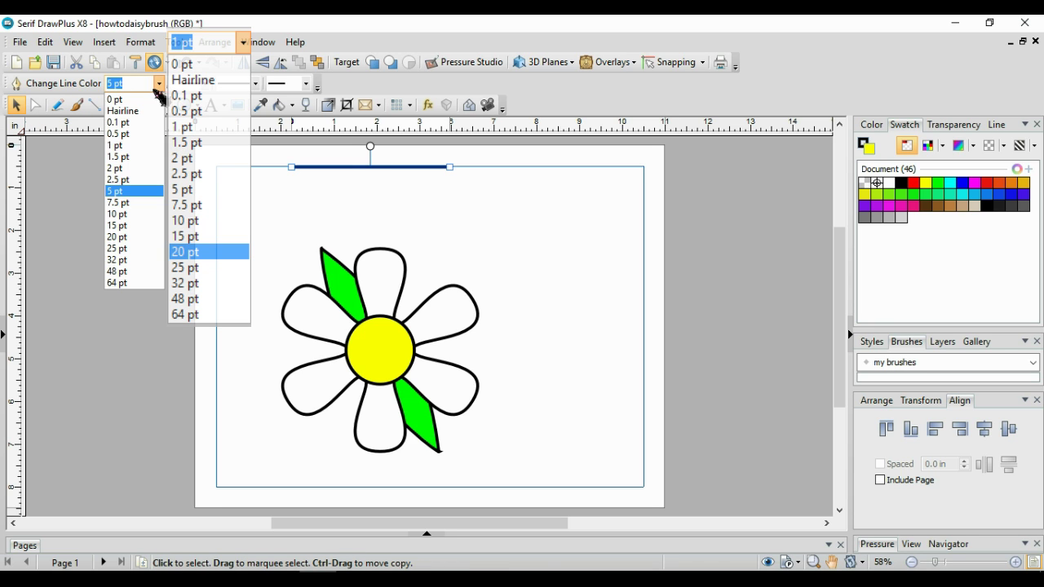
click(118, 237)
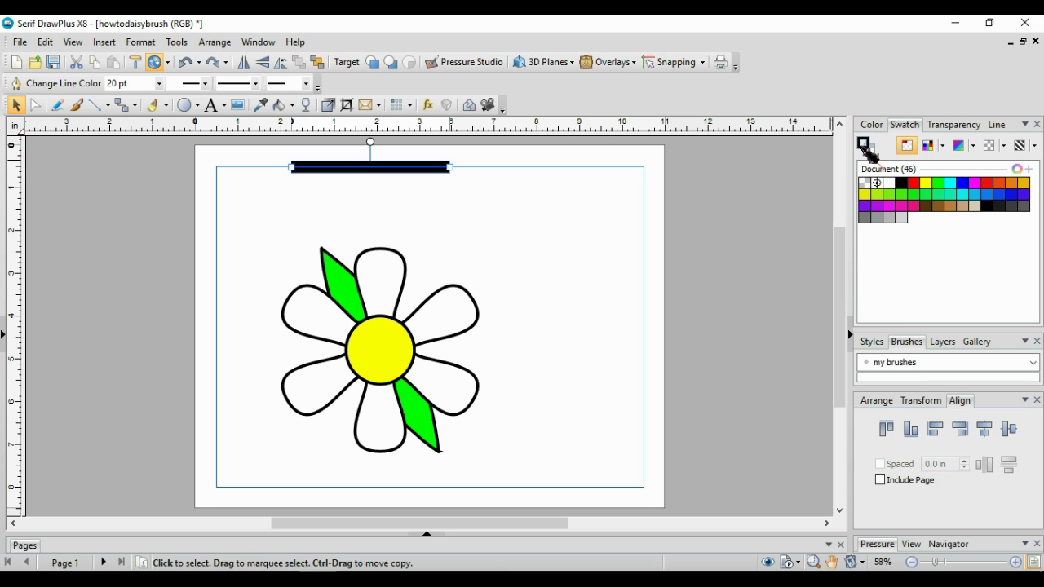
click(940, 186)
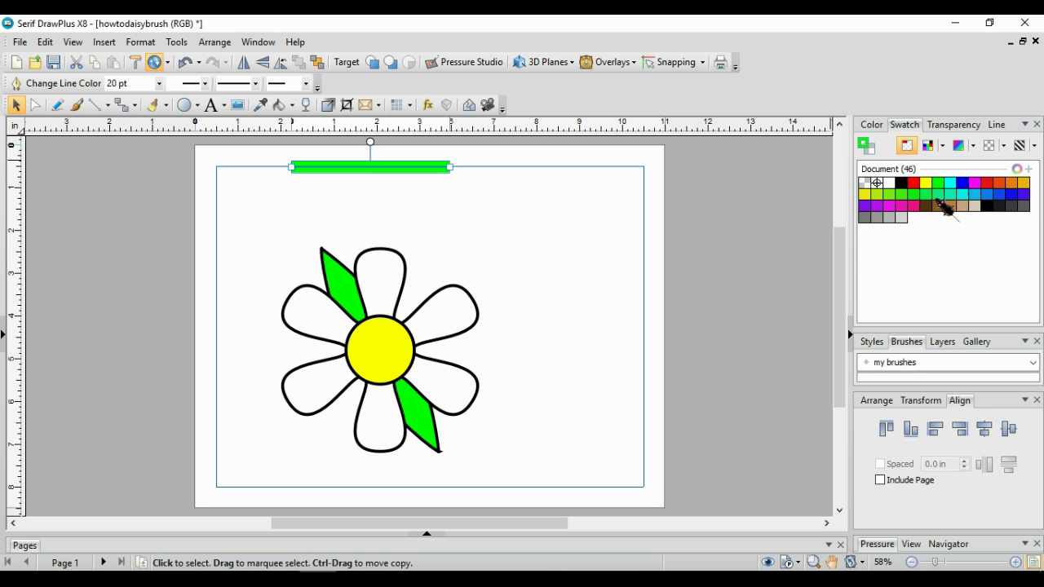
Step: Set the green line's width to 6.25 in and send it to the back
click(926, 400)
drag(1002, 429, 971, 424)
text(6.25)
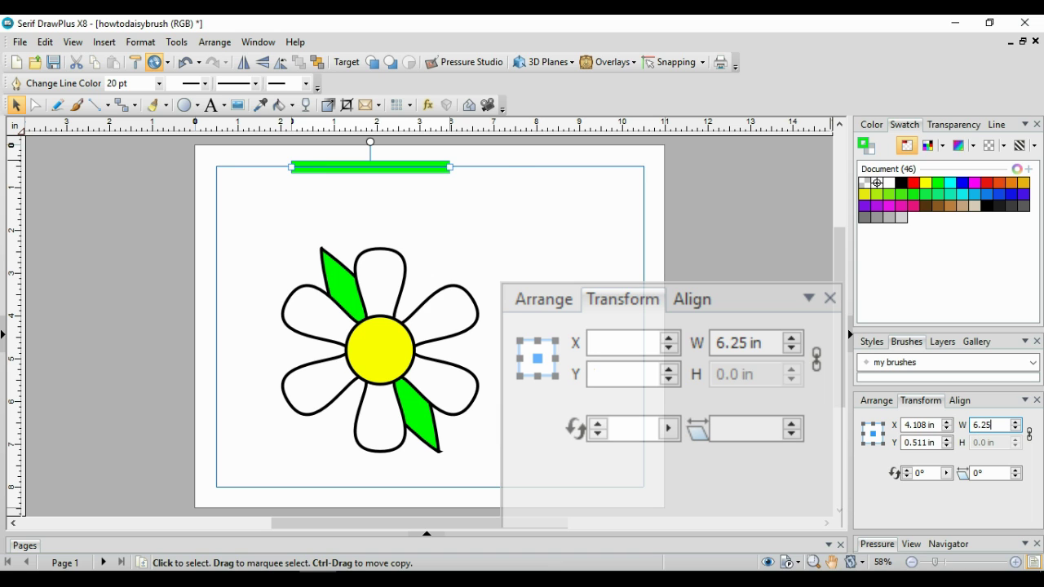
key(Return)
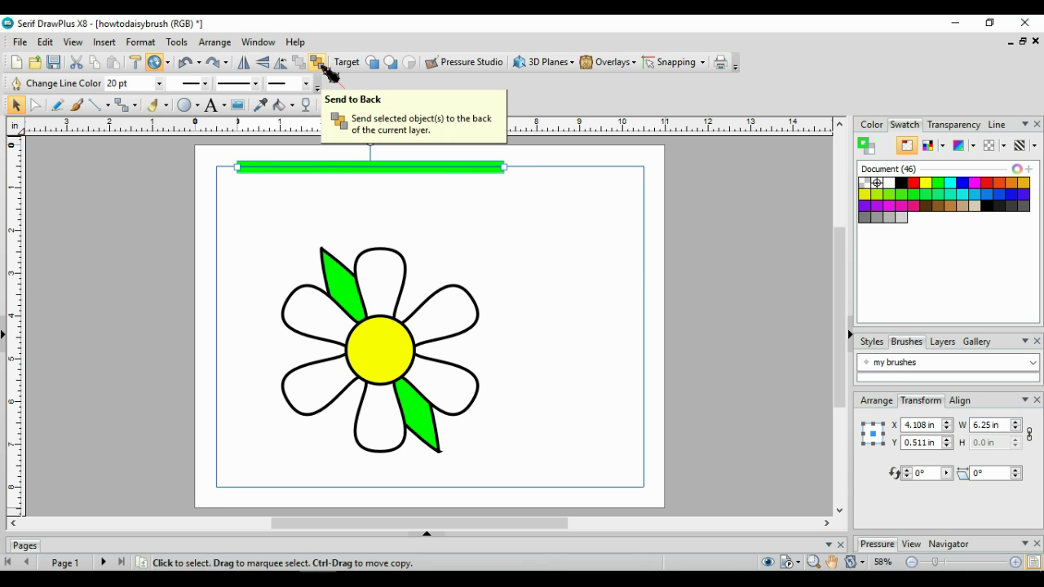
Step: Select all the artwork, centre it on the green line horizontally and vertically, and move it to the middle of the page
drag(184, 141, 571, 504)
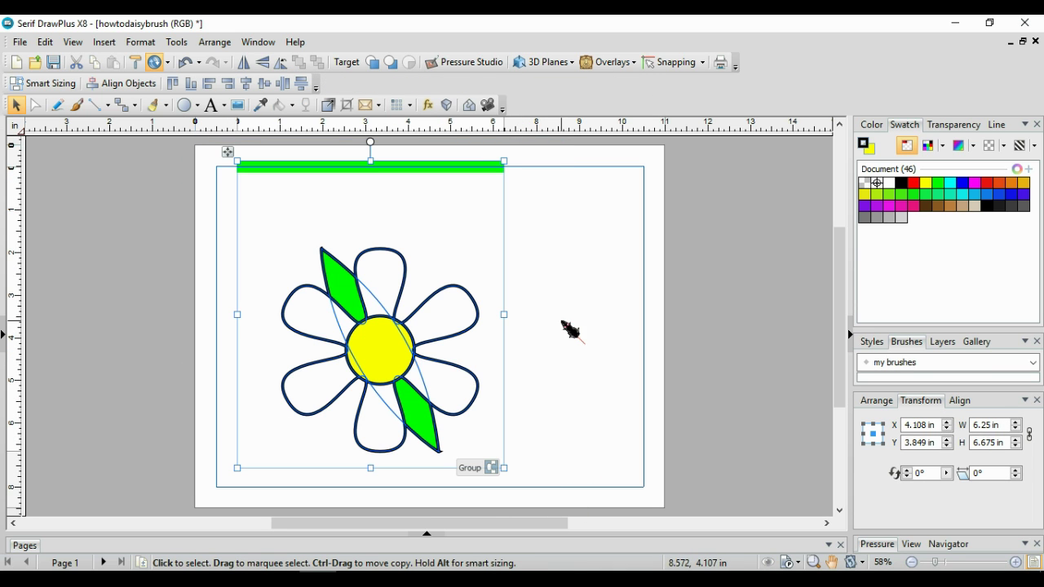
click(961, 403)
click(995, 433)
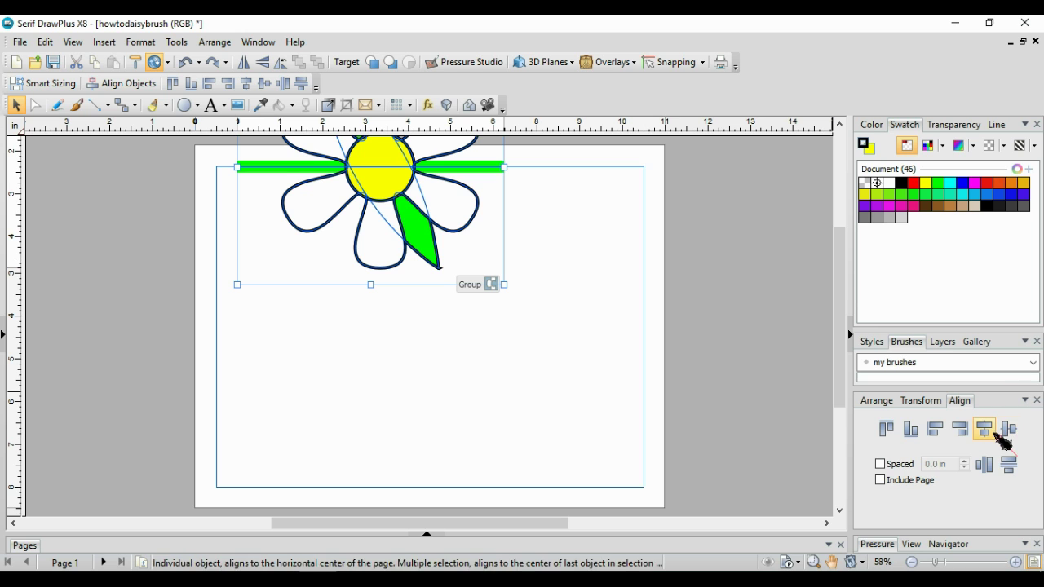
click(986, 429)
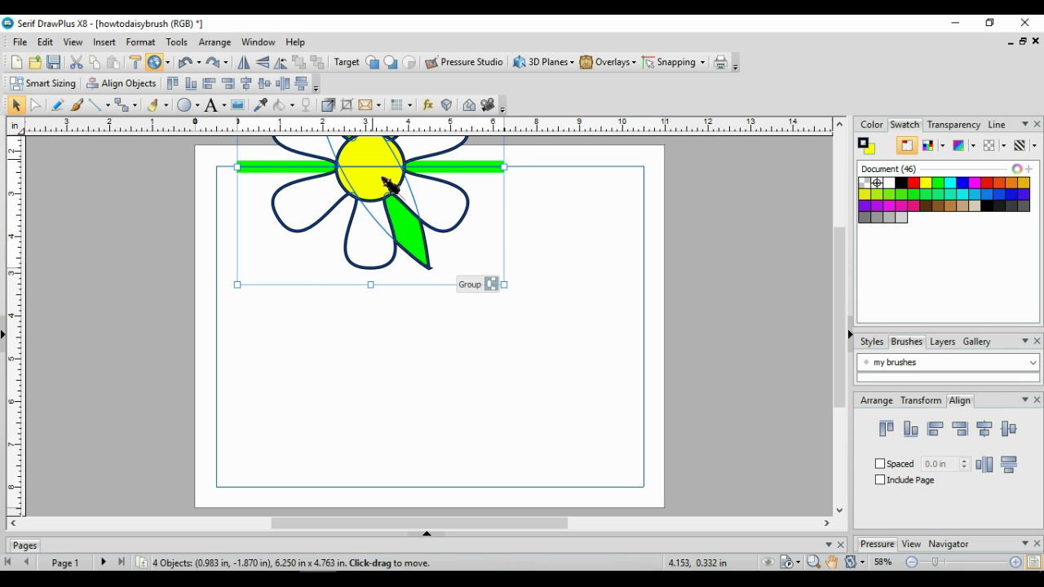
drag(390, 186, 441, 327)
Step: Start exporting the selected artwork as a PNG picture and set the resolution to 300 dpi
click(20, 42)
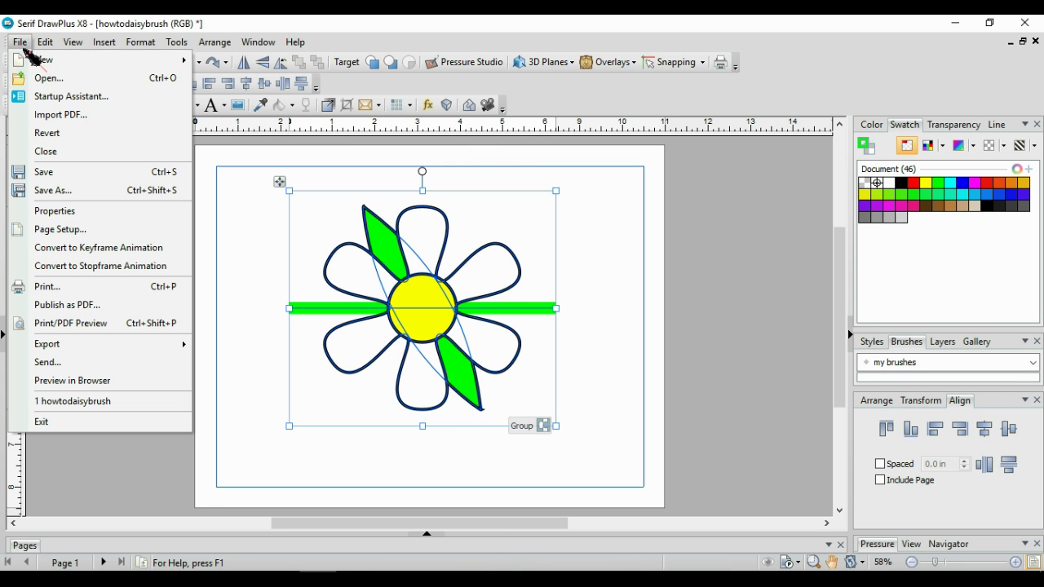
mouse_move(81, 343)
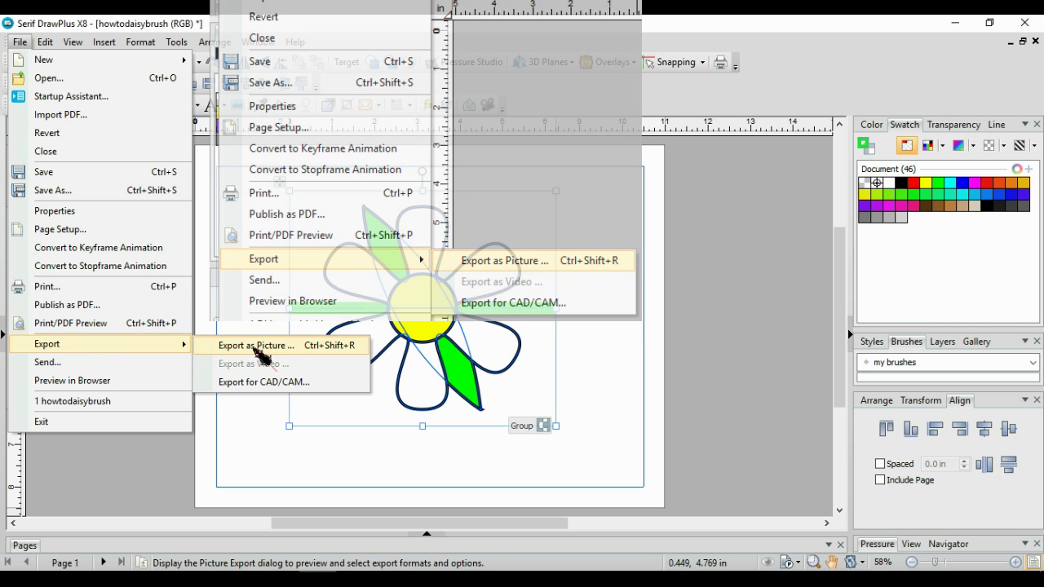
click(260, 351)
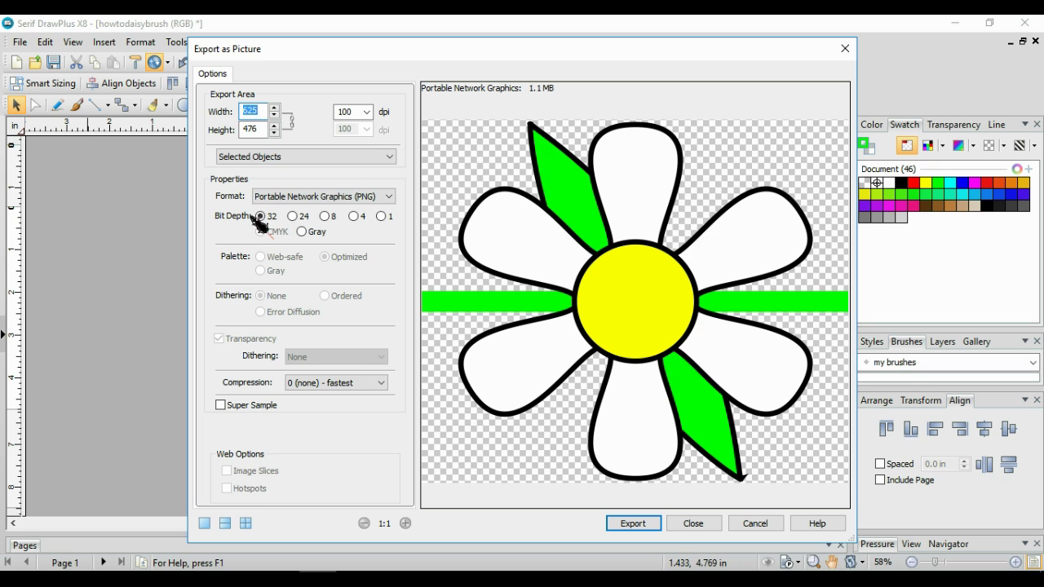
click(367, 112)
click(349, 200)
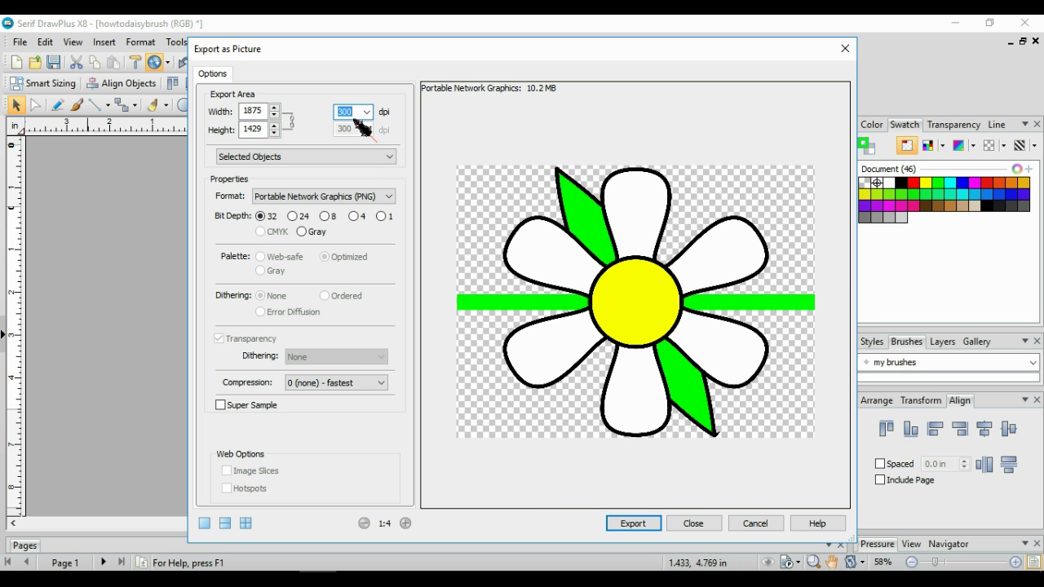
Step: Export the picture to the tutorials folder under the name "daisy brush"
click(645, 526)
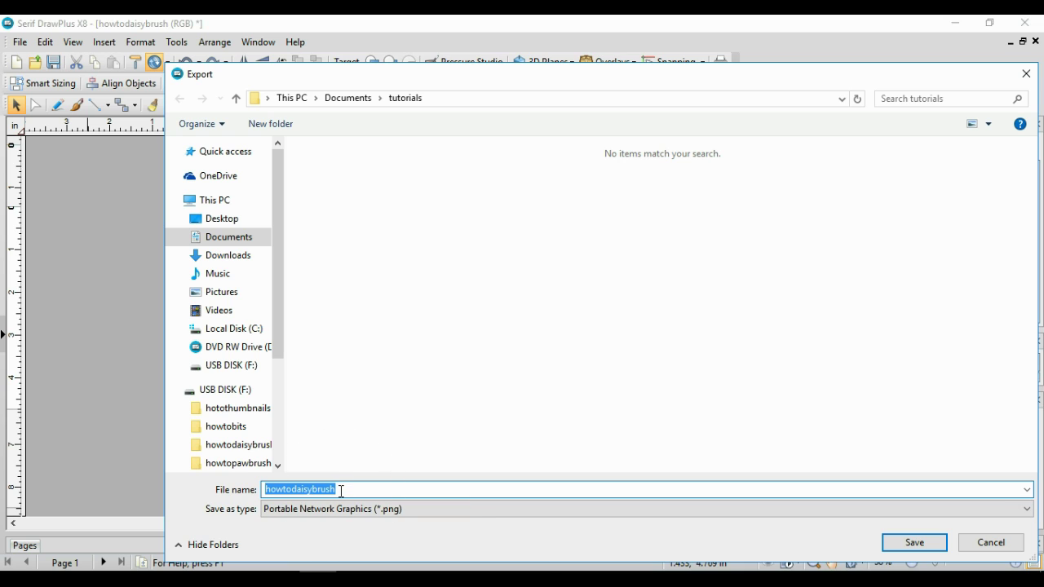
text(daisy b)
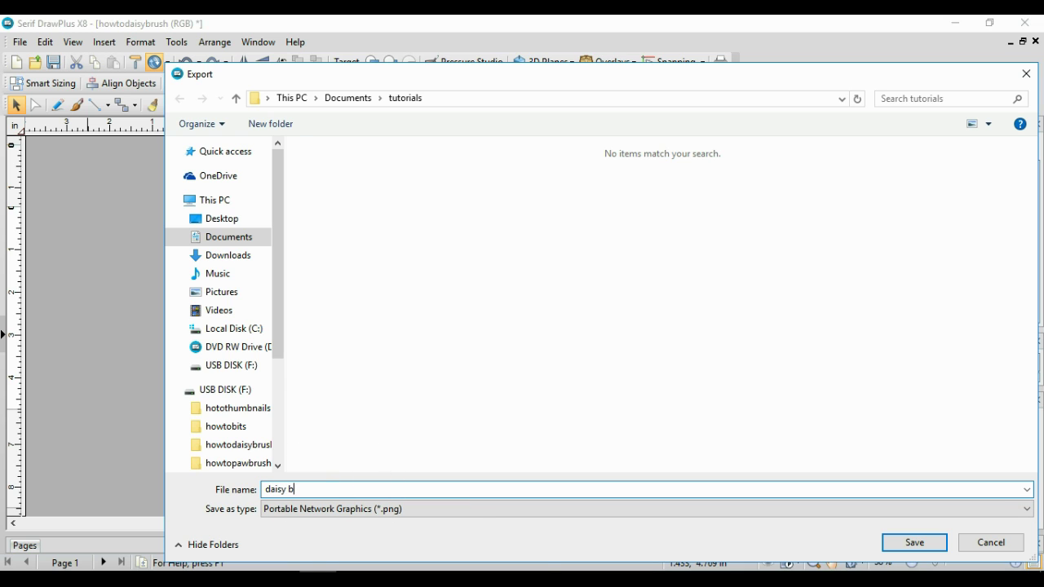
click(926, 552)
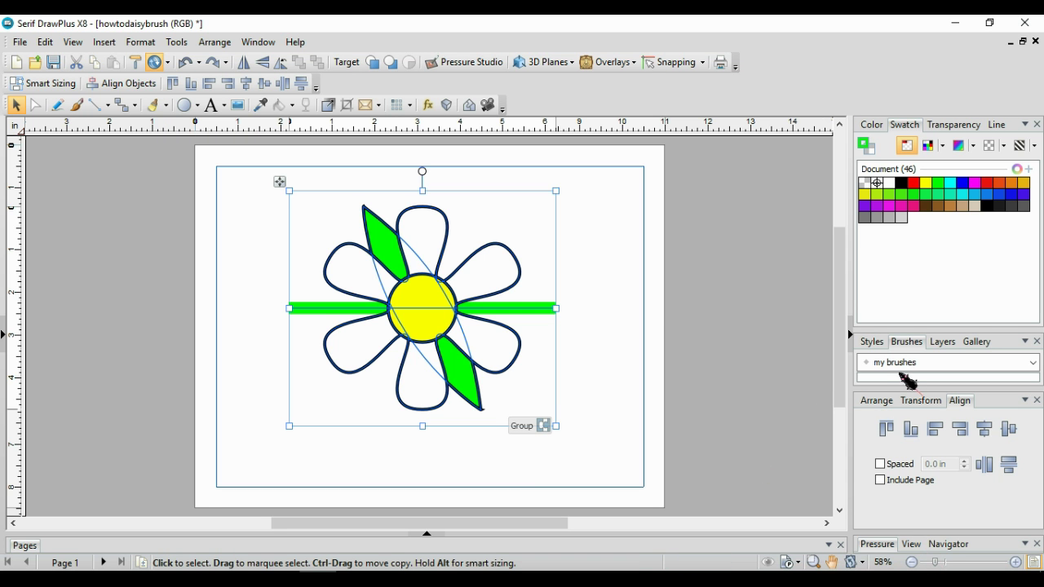
Step: Add a new stroke brush to the "my brushes" category and load the "daisy brush" picture from the tutorials folder as its texture
right_click(962, 385)
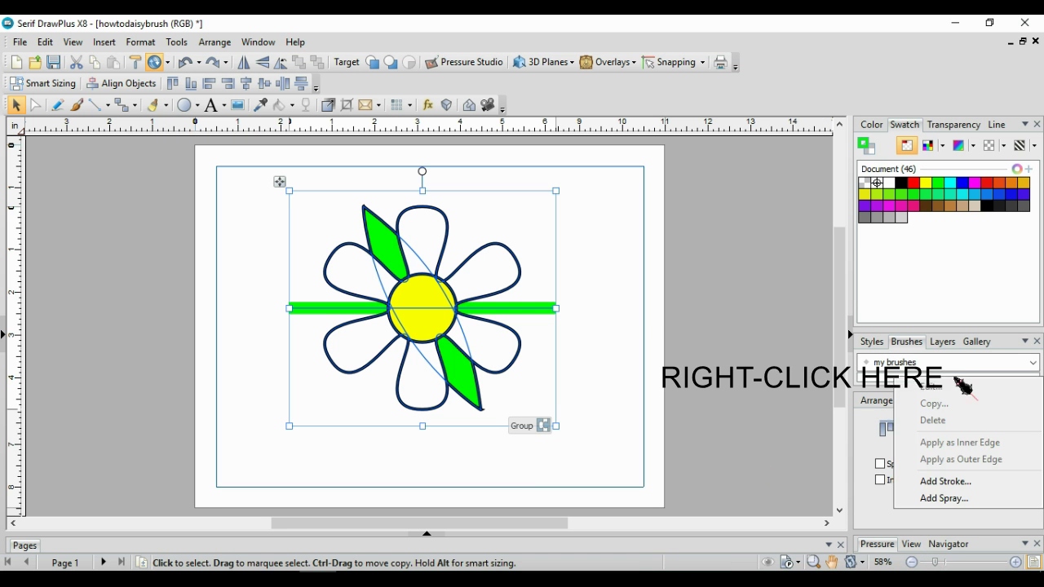
click(946, 482)
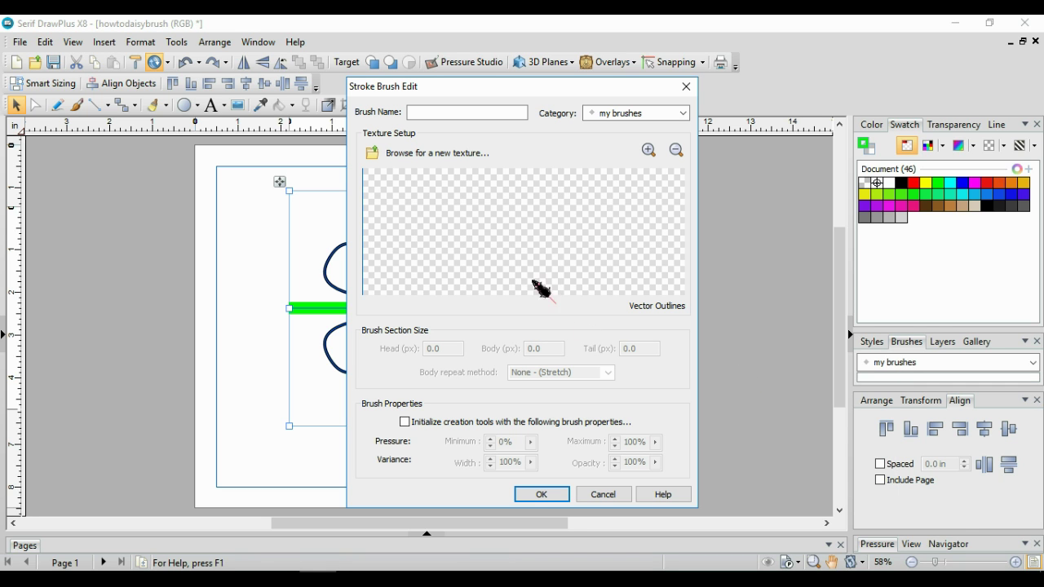
click(440, 156)
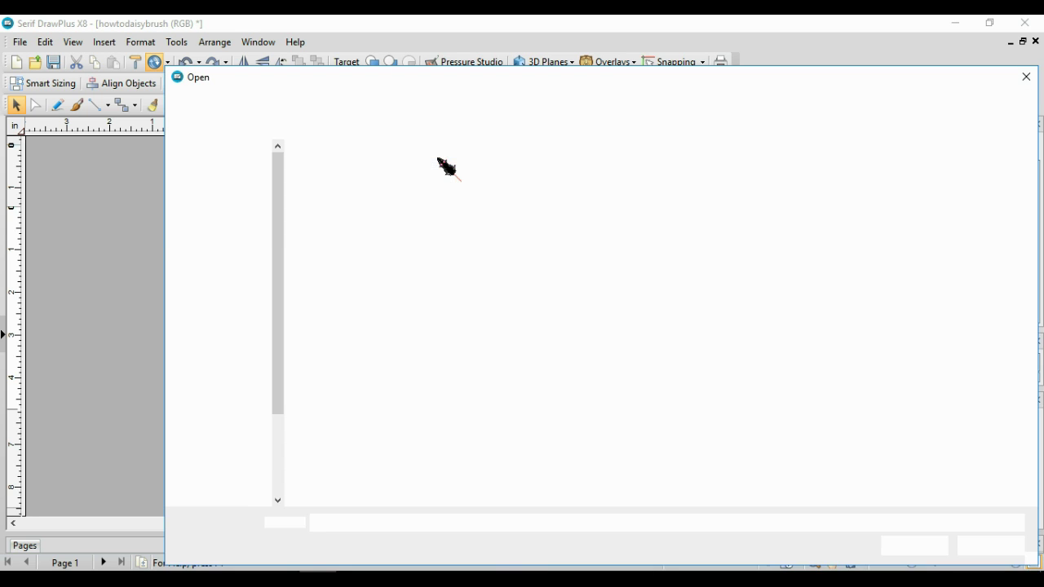
click(359, 210)
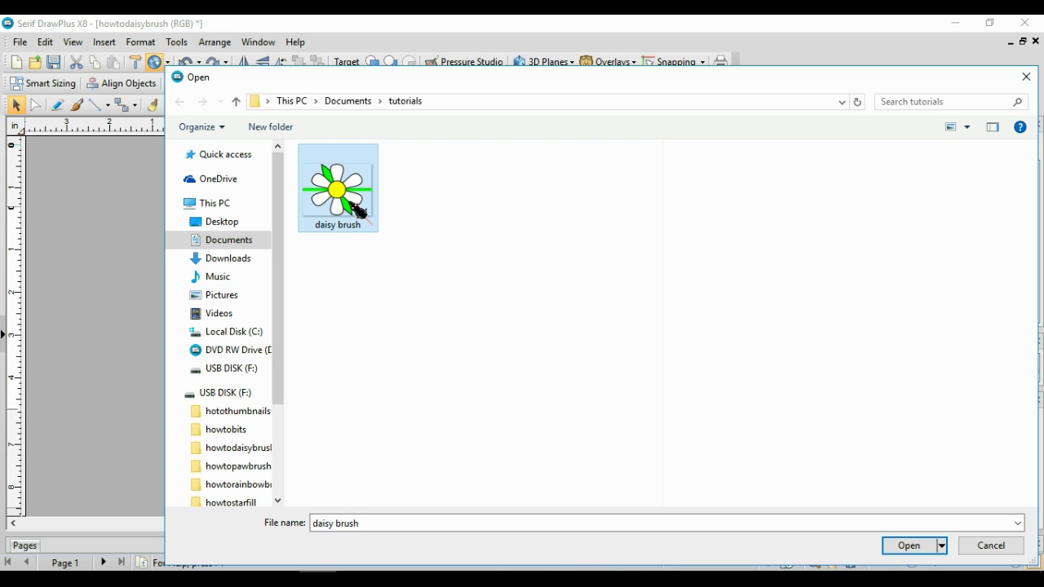
click(911, 547)
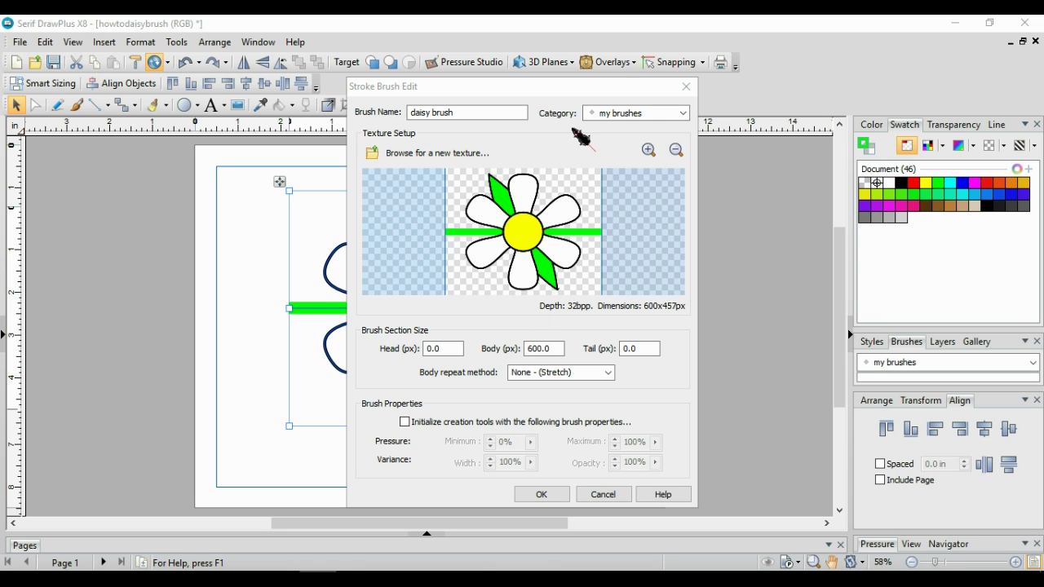
Step: Set the daisy brush's body repeat method to Simple and save the brush
click(608, 373)
click(543, 398)
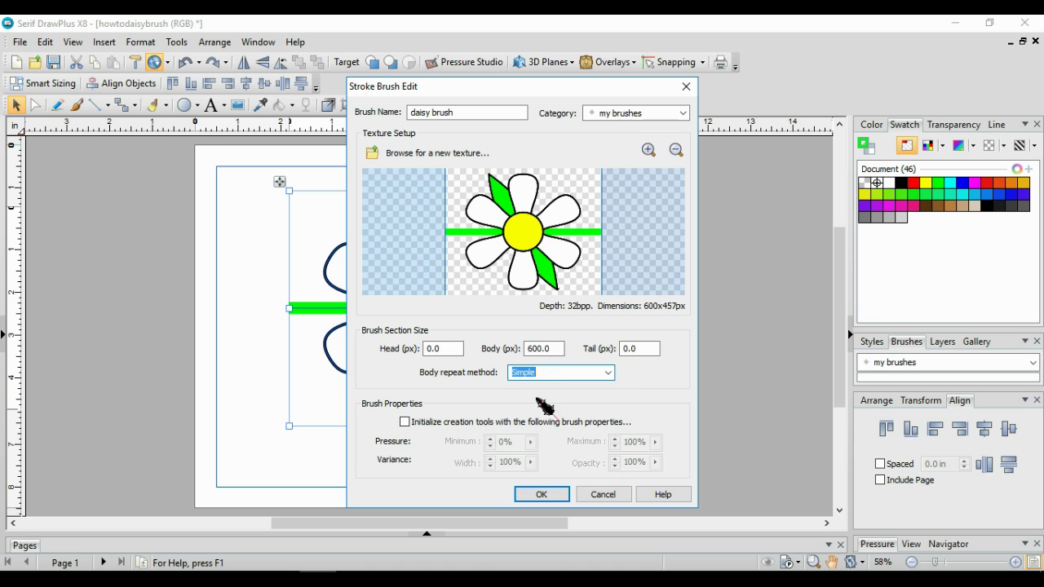
click(541, 495)
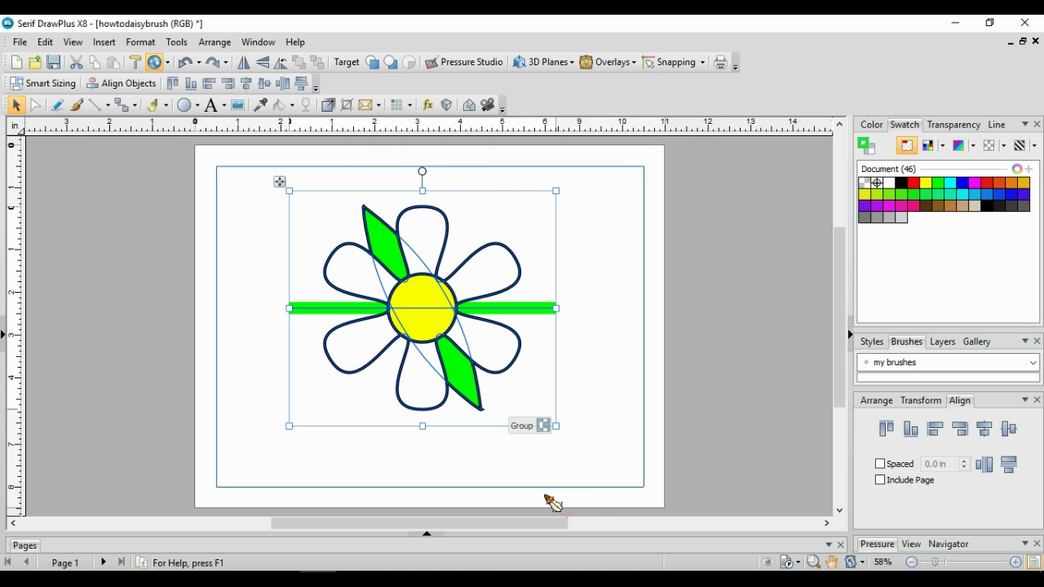
Step: Reload the "my brushes" category and enlarge the brush list to show the whole daisy brush
click(1034, 362)
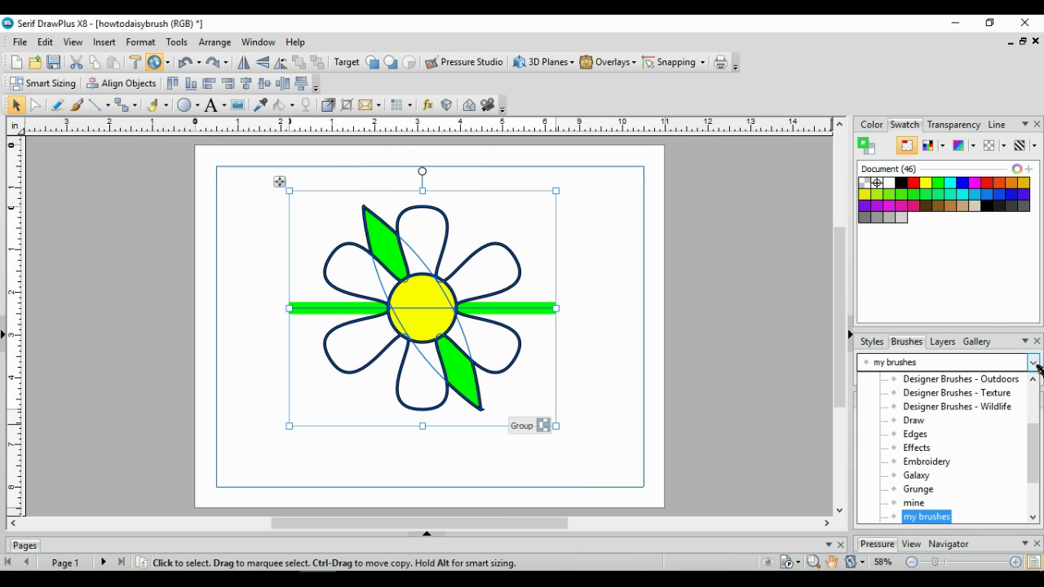
click(952, 517)
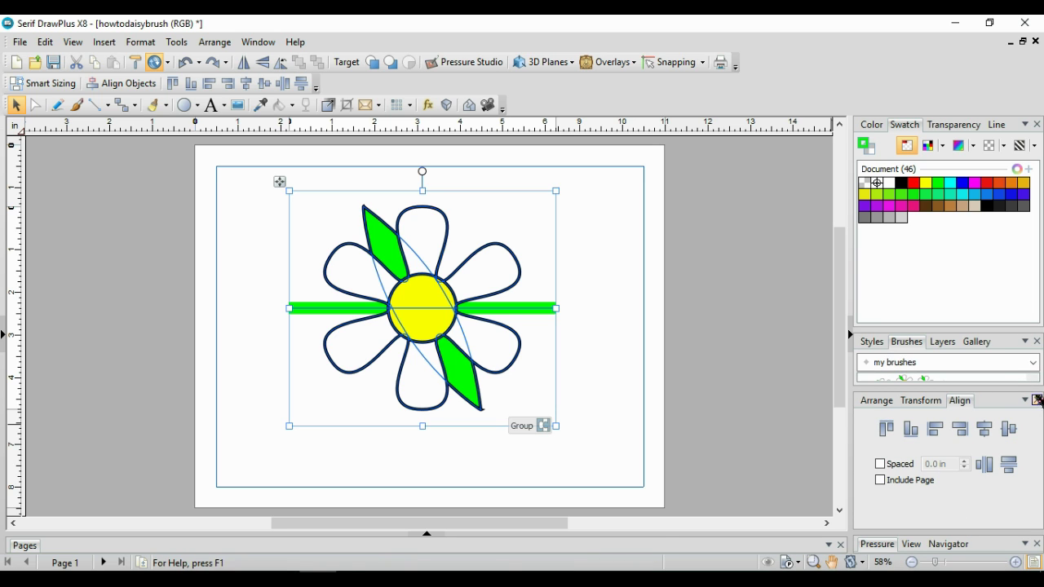
click(1026, 342)
click(1025, 434)
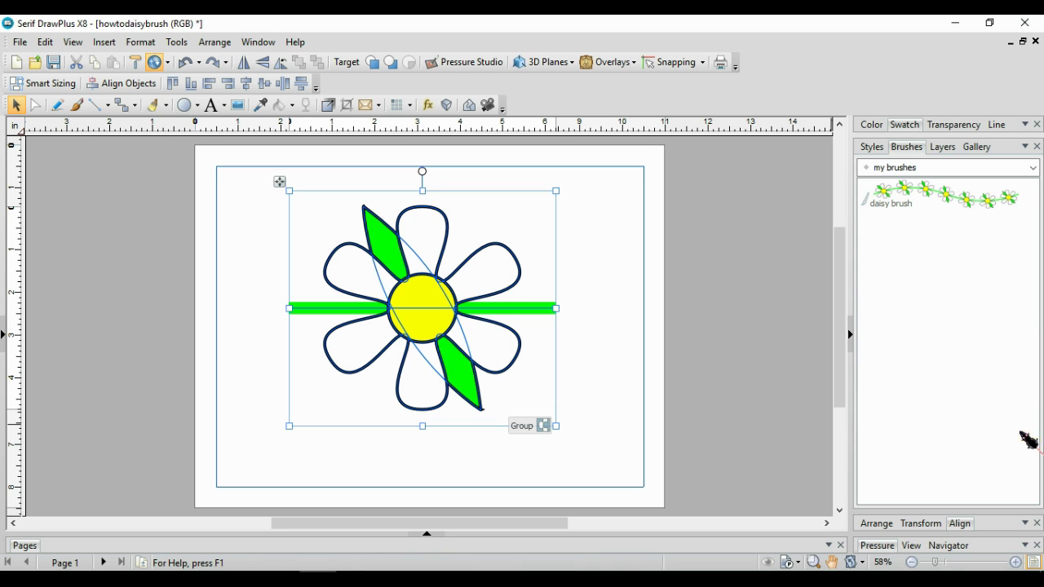
Step: Draw a wavy 64 pt freehand line across the page's upper-left edge and apply the daisy brush to it
click(57, 104)
mouse_move(36, 208)
mouse_down()
mouse_move(269, 240)
mouse_move(311, 232)
mouse_up()
click(182, 83)
click(145, 281)
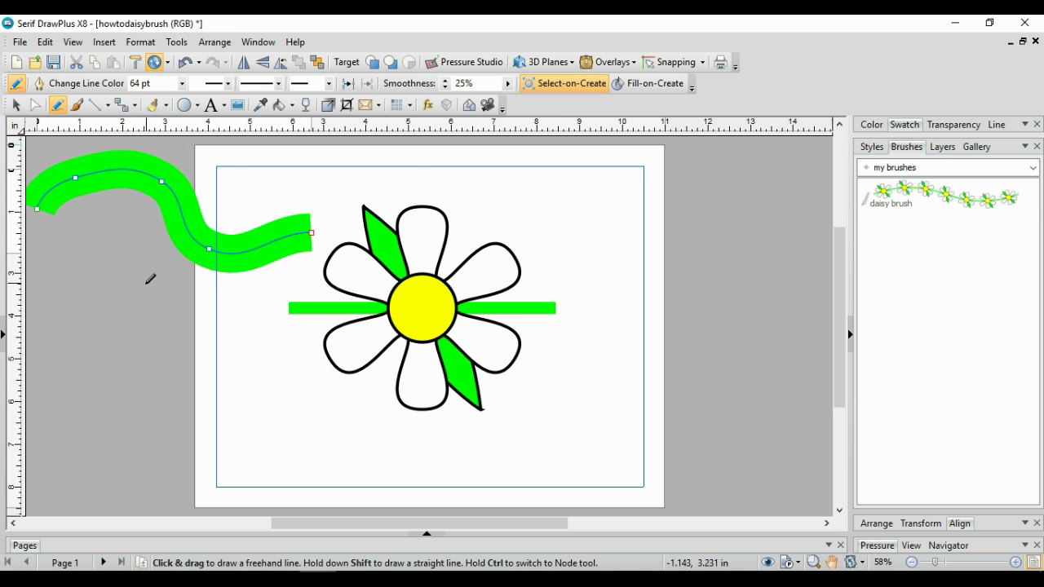
click(951, 201)
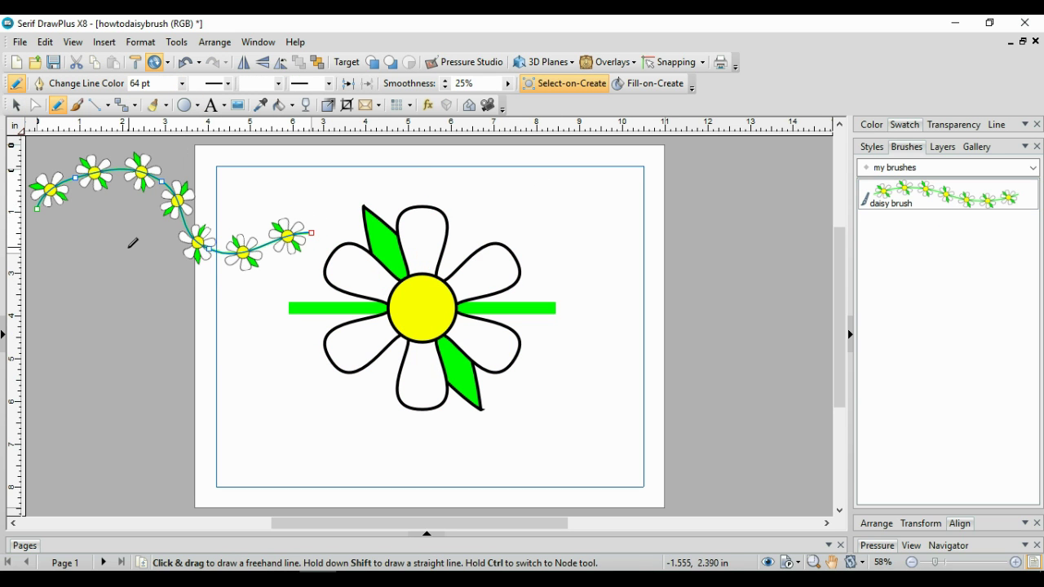